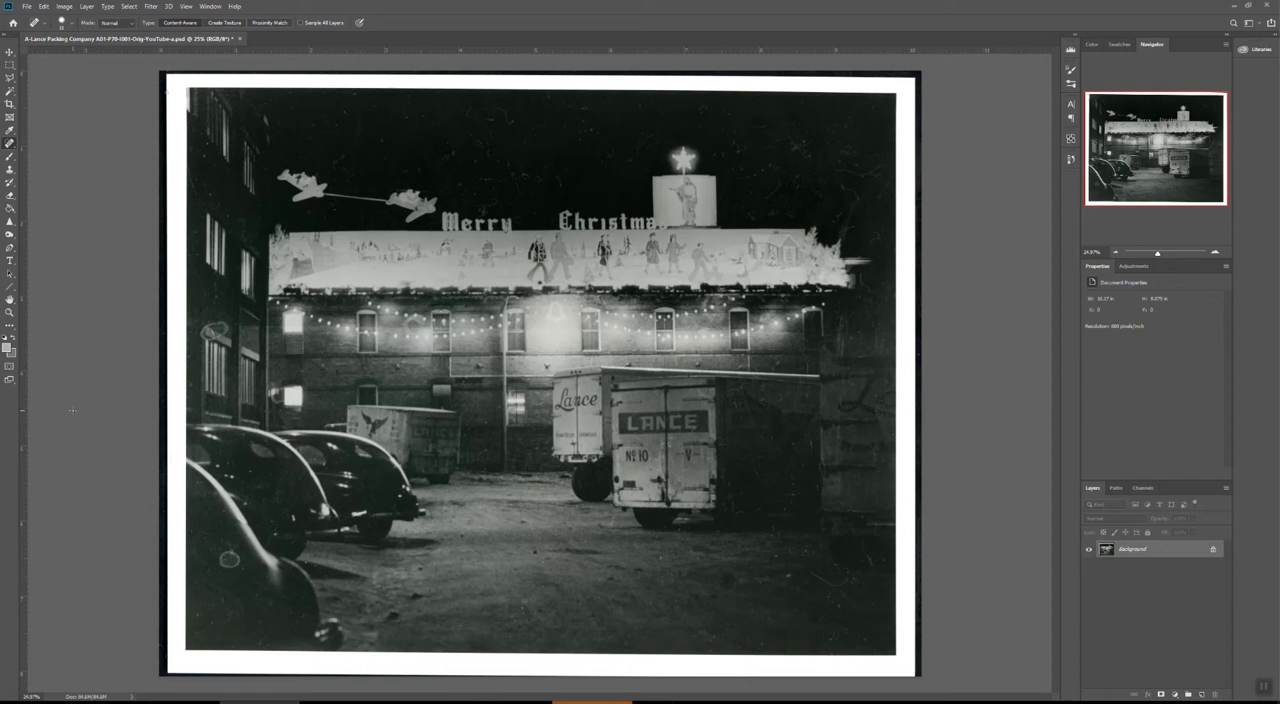
Show the grid over the photo and examine the sky square by square for dust and scratches, from the upper-left corner to the Merry lettering.
key(ctrl+apostrophe)
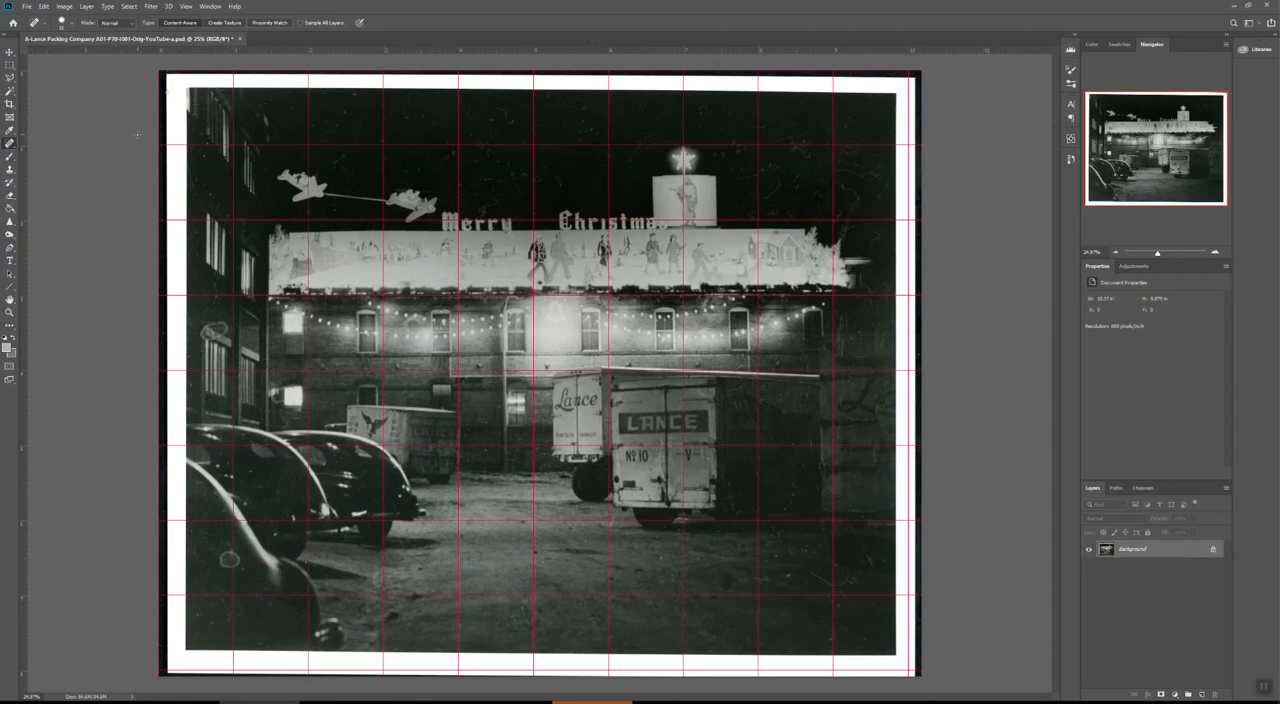
scroll(195, 150, up, 5)
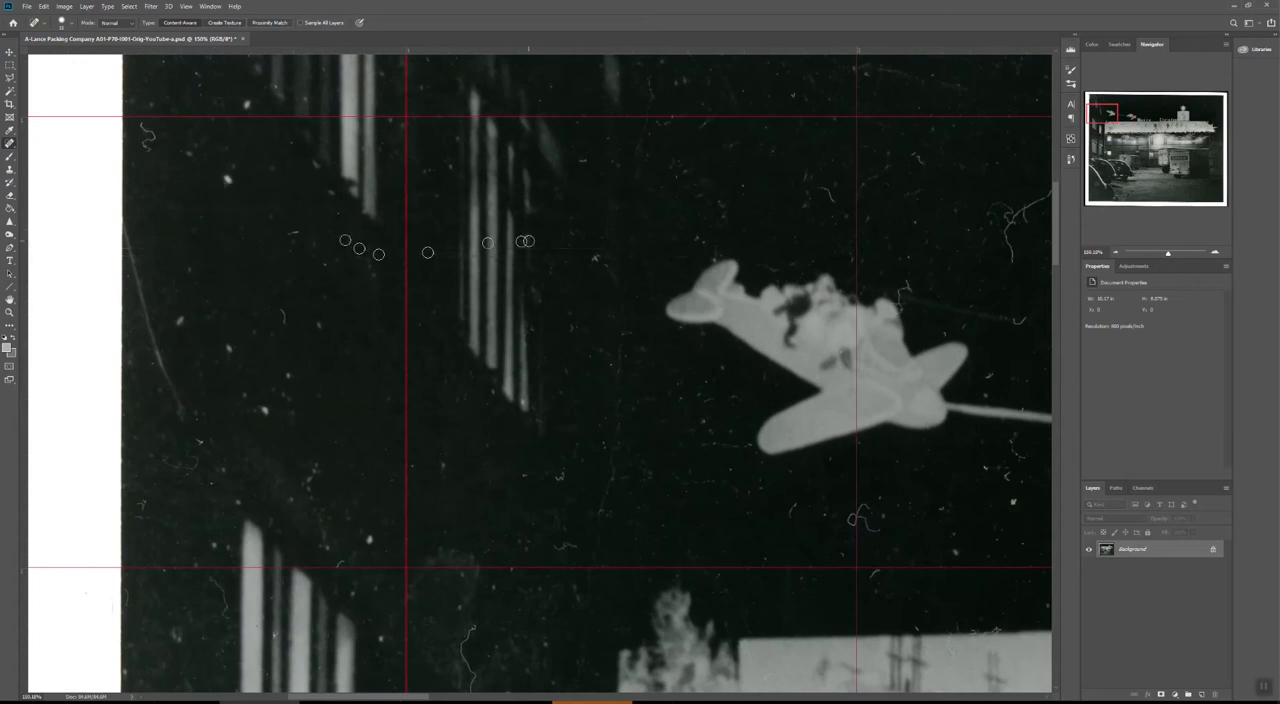
drag(520, 237, 791, 511)
drag(609, 376, 206, 354)
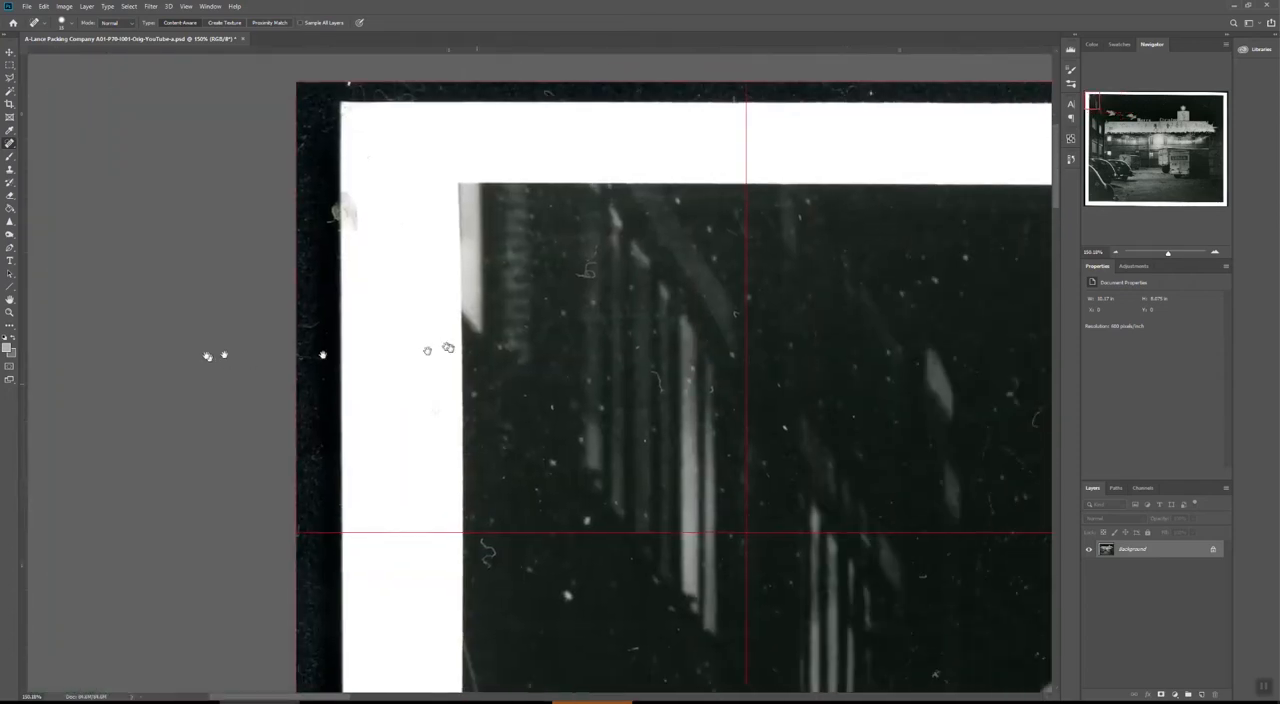
drag(750, 390, 369, 369)
drag(541, 383, 150, 300)
mouse_move(749, 238)
mouse_down()
mouse_move(266, 299)
mouse_move(443, 318)
mouse_move(443, 120)
mouse_up()
drag(407, 288, 168, 279)
mouse_move(659, 318)
mouse_down()
mouse_move(466, 320)
mouse_move(437, 221)
mouse_move(437, 232)
mouse_up()
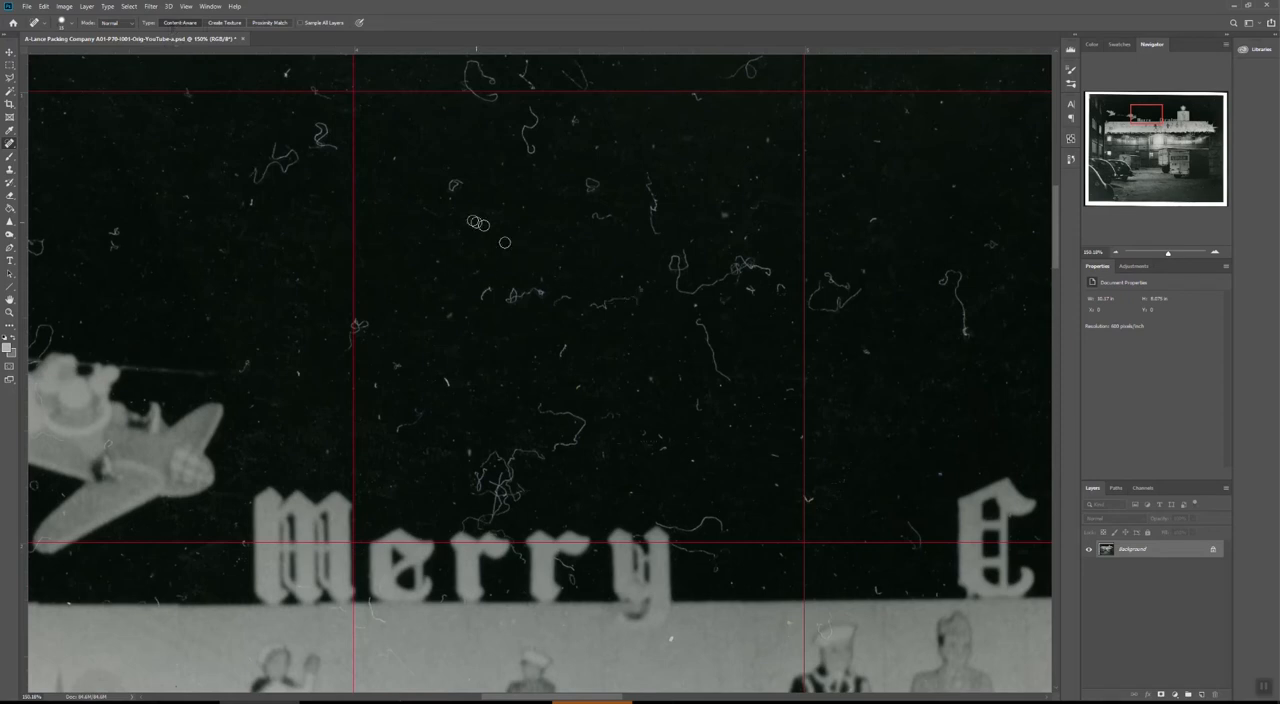
Paint out the hair-like scratches and the tangled fibre in the sky just above the Merry lettering with the Spot Healing Brush.
scroll(500, 282, up, 3)
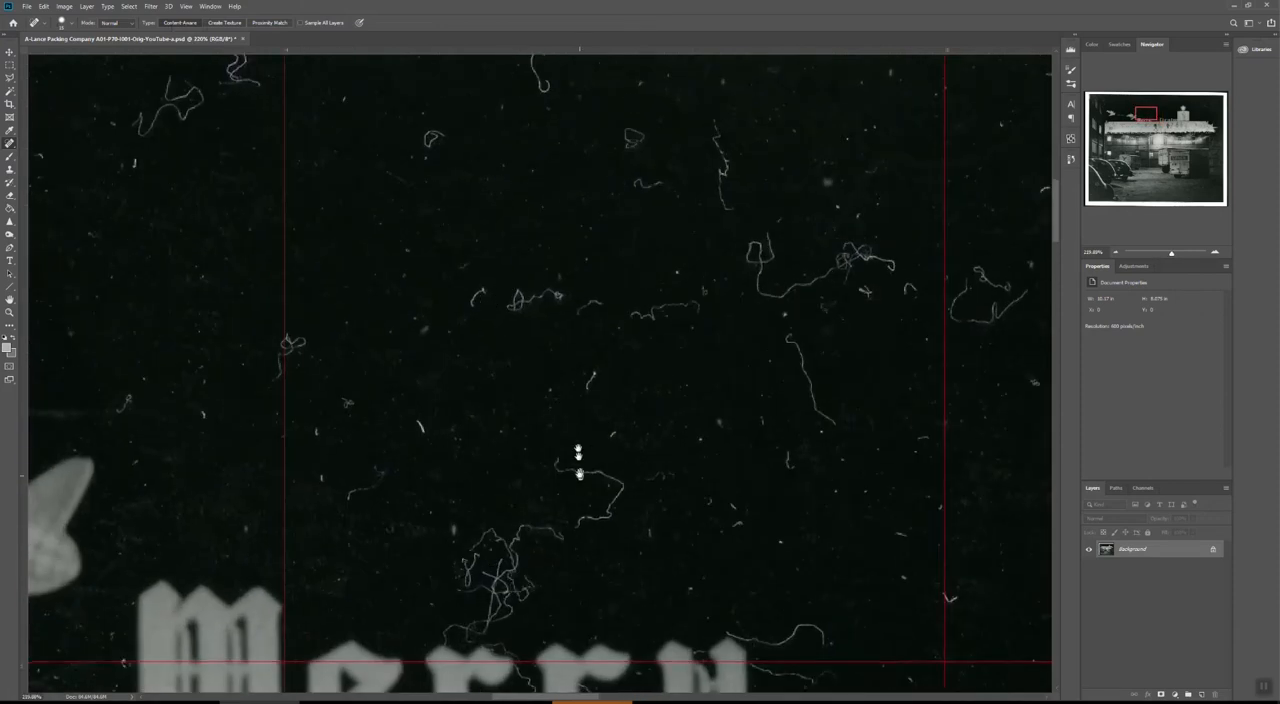
drag(580, 470, 558, 289)
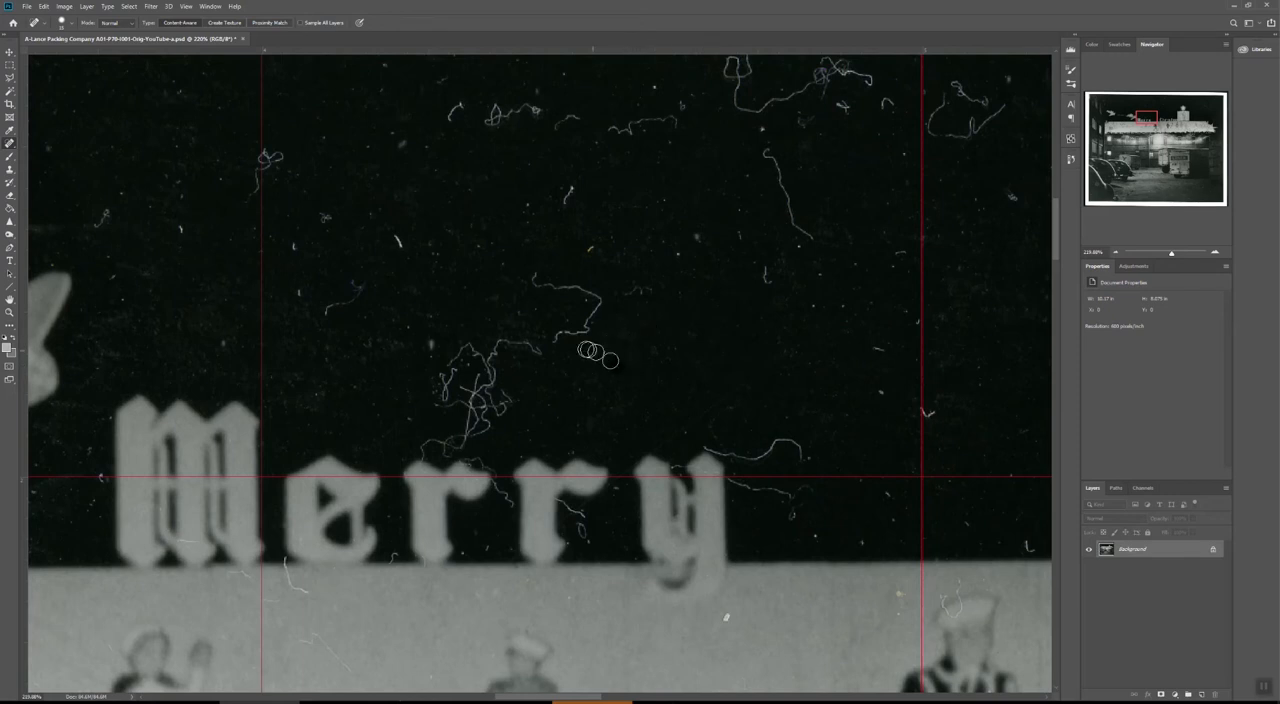
mouse_move(551, 342)
mouse_down()
mouse_move(597, 304)
mouse_move(535, 274)
mouse_up()
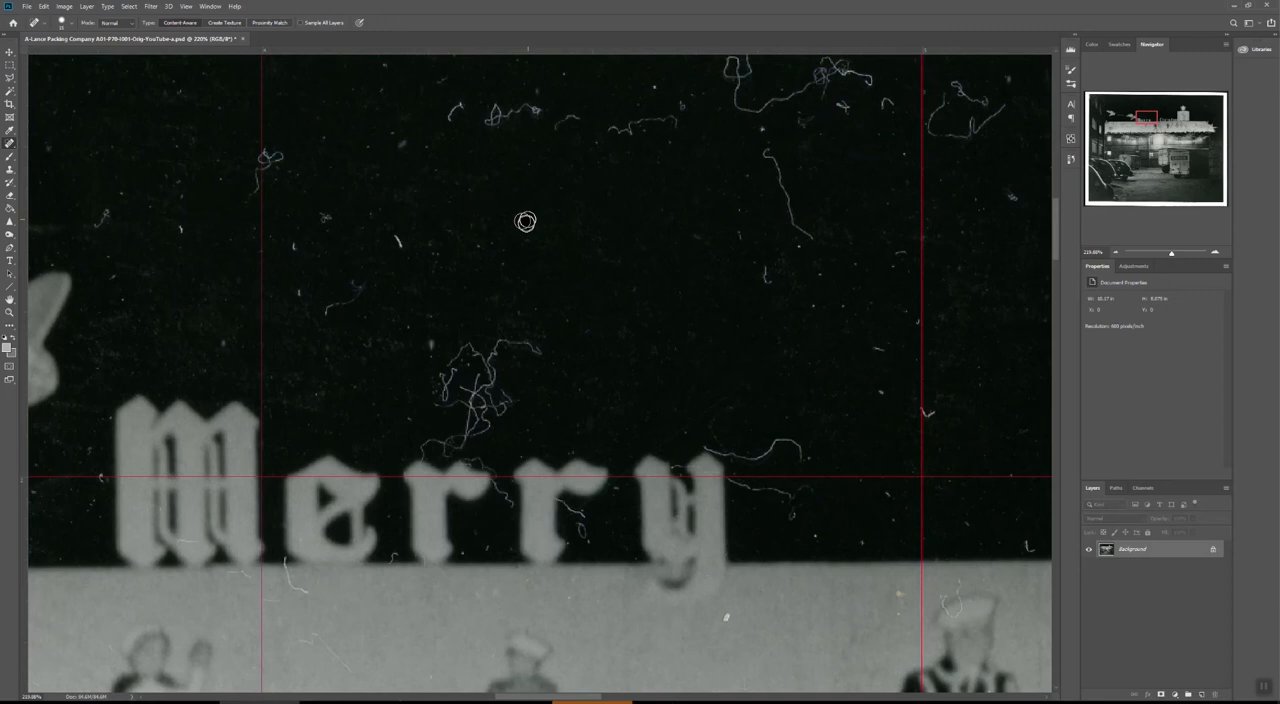
drag(365, 289, 330, 313)
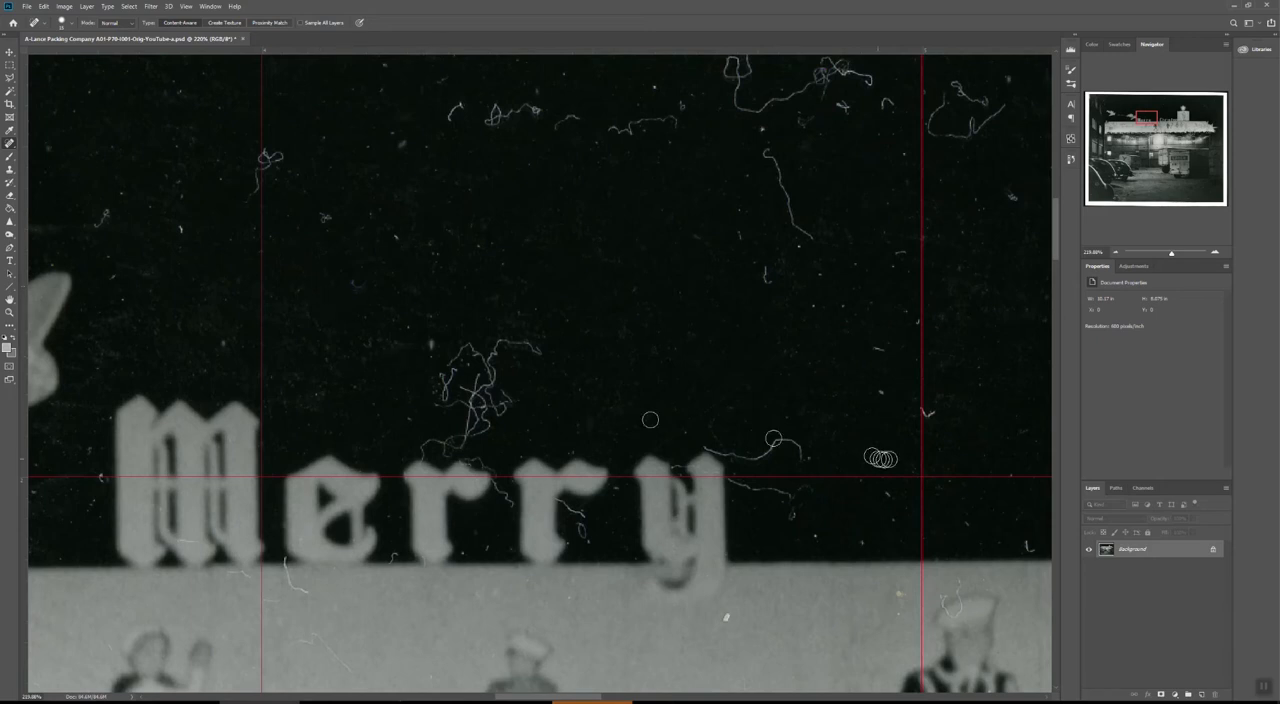
mouse_move(803, 457)
mouse_down()
mouse_move(750, 459)
mouse_move(694, 447)
mouse_move(772, 451)
mouse_up()
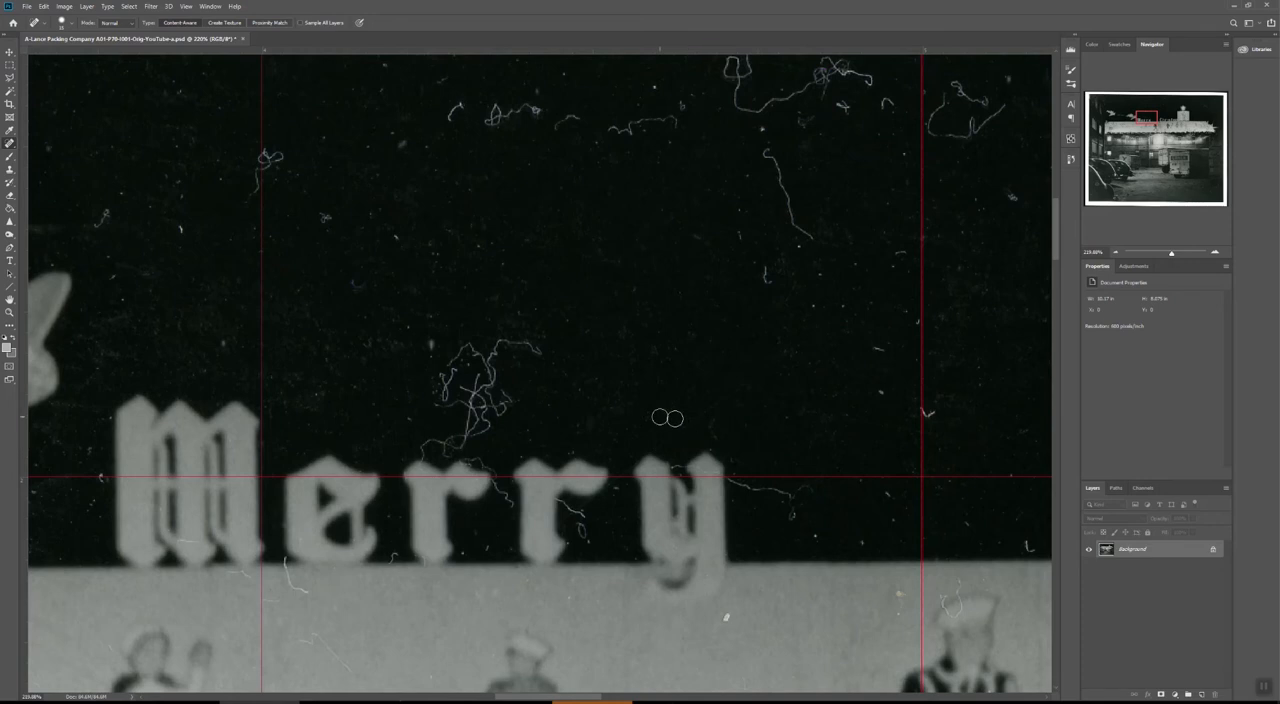
mouse_move(442, 444)
mouse_down()
mouse_move(484, 424)
mouse_move(470, 426)
mouse_move(467, 405)
mouse_move(442, 405)
mouse_move(487, 374)
mouse_move(470, 389)
mouse_move(475, 413)
mouse_move(506, 396)
mouse_move(477, 407)
mouse_move(477, 391)
mouse_move(489, 403)
mouse_move(485, 362)
mouse_move(462, 350)
mouse_move(444, 399)
mouse_move(442, 347)
mouse_move(427, 340)
mouse_move(466, 384)
mouse_move(459, 365)
mouse_move(492, 377)
mouse_move(471, 352)
mouse_move(492, 360)
mouse_move(509, 341)
mouse_move(537, 354)
mouse_move(485, 334)
mouse_up()
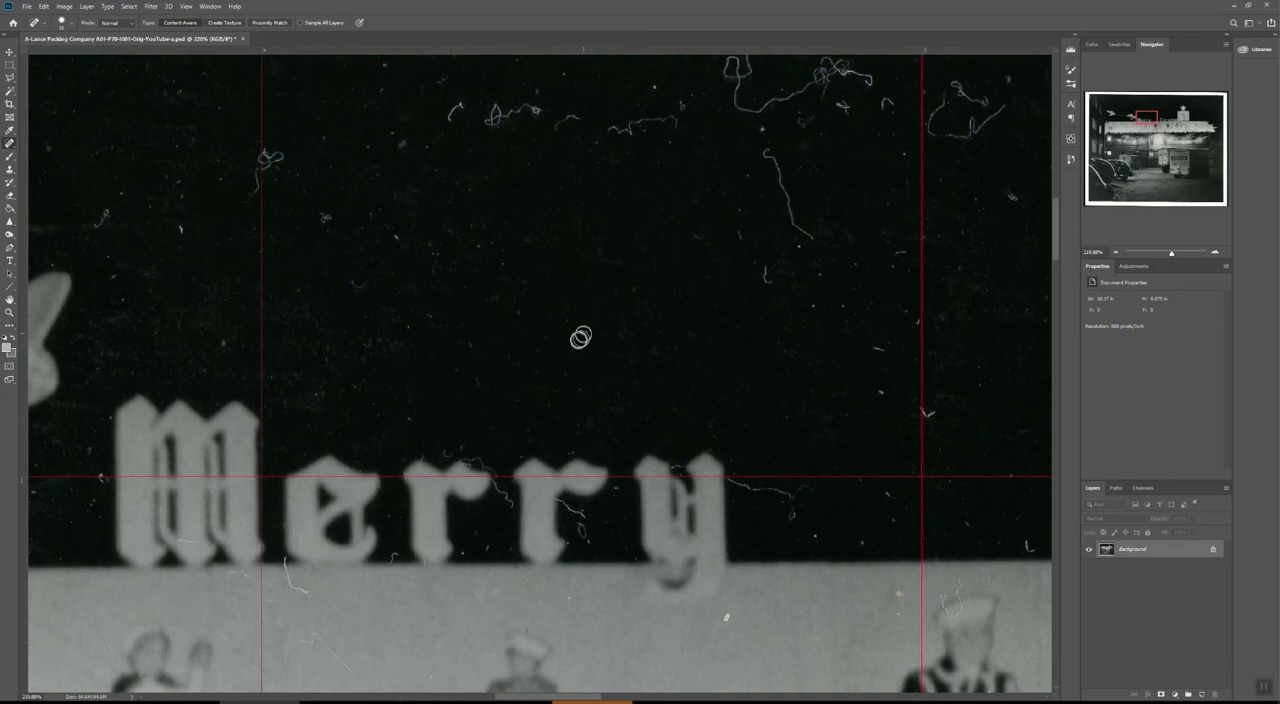
Spot-heal the small dust specks in the dark sky above and beside the end of the word Merry.
drag(783, 278, 769, 279)
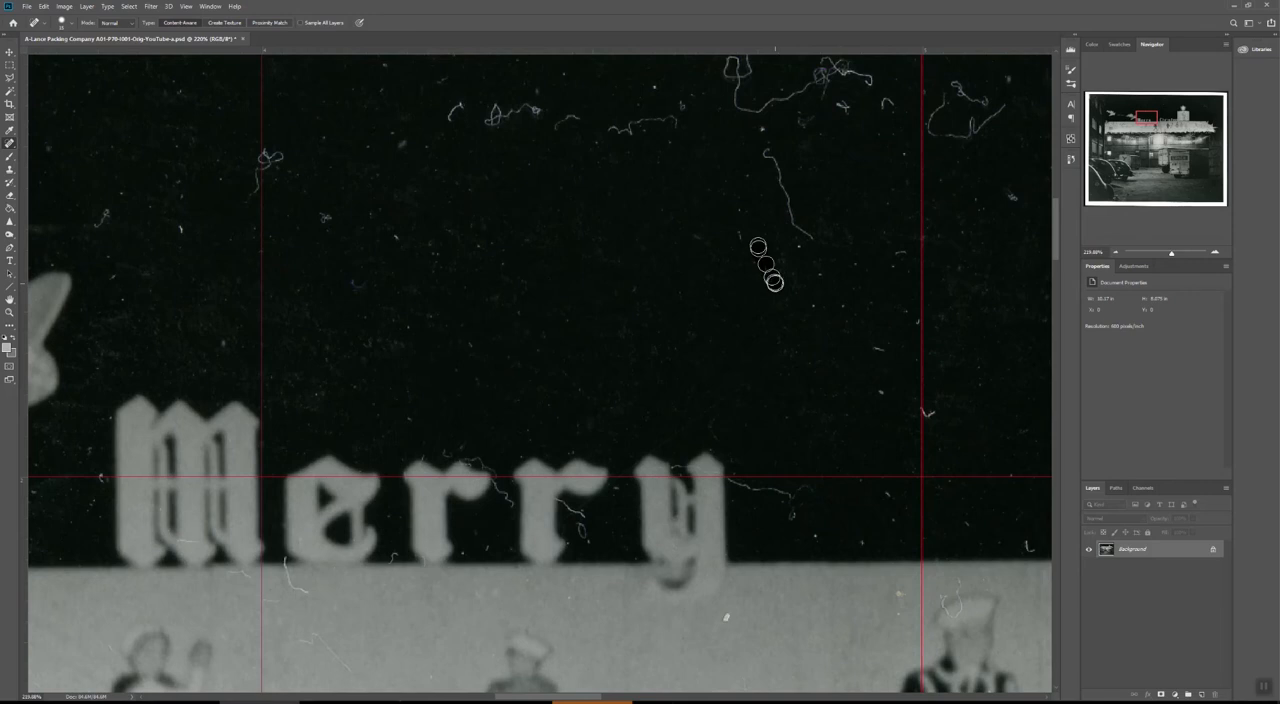
click(742, 236)
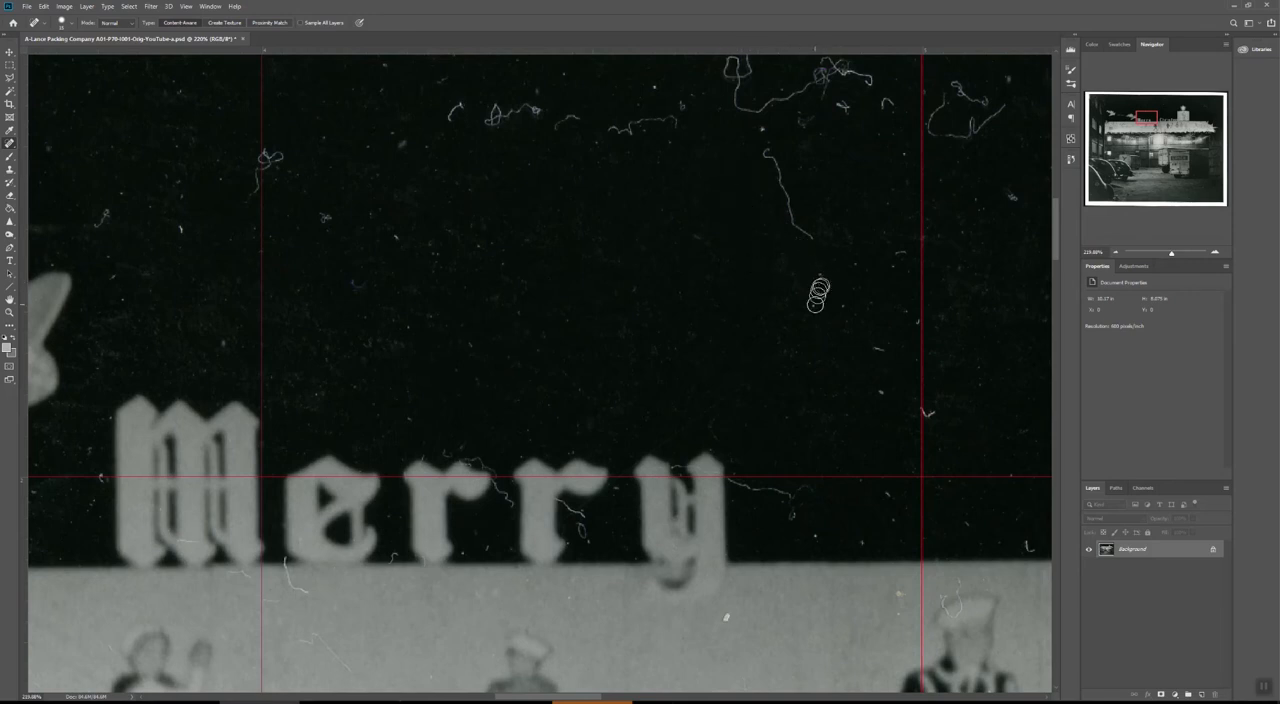
click(821, 275)
click(877, 347)
click(881, 389)
click(927, 412)
scroll(565, 290, down, 5)
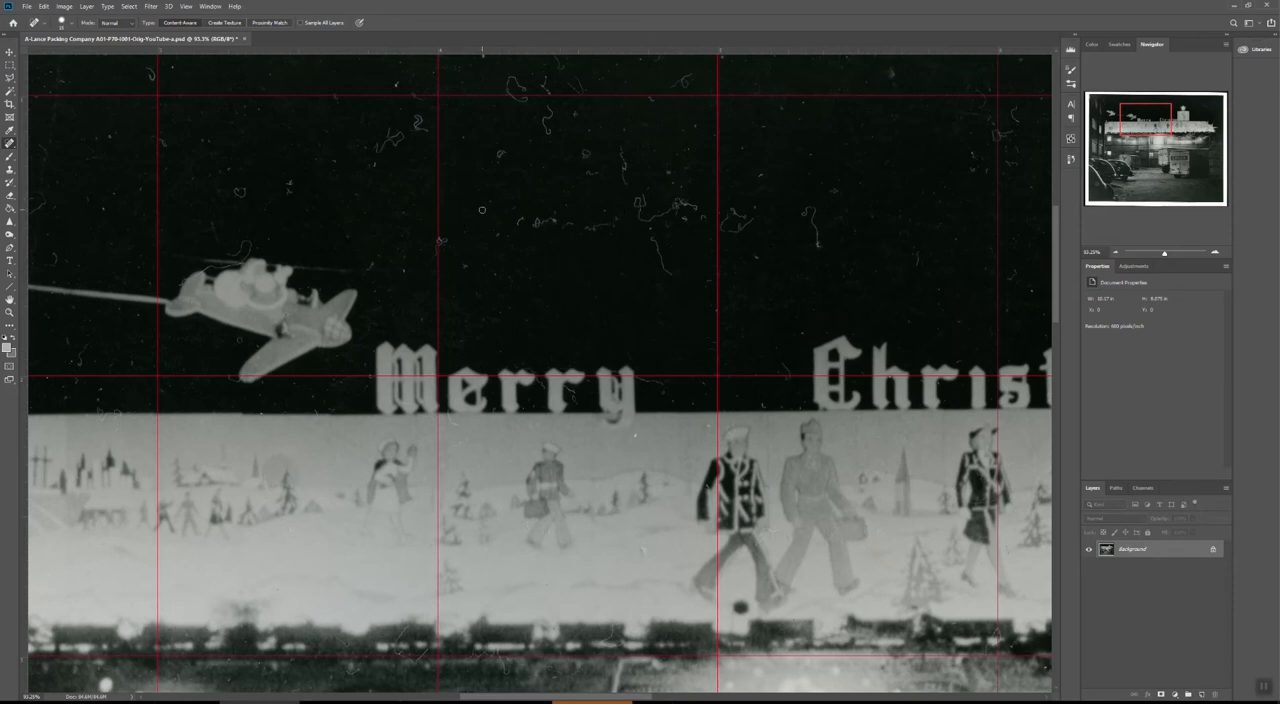
scroll(578, 231, up, 2)
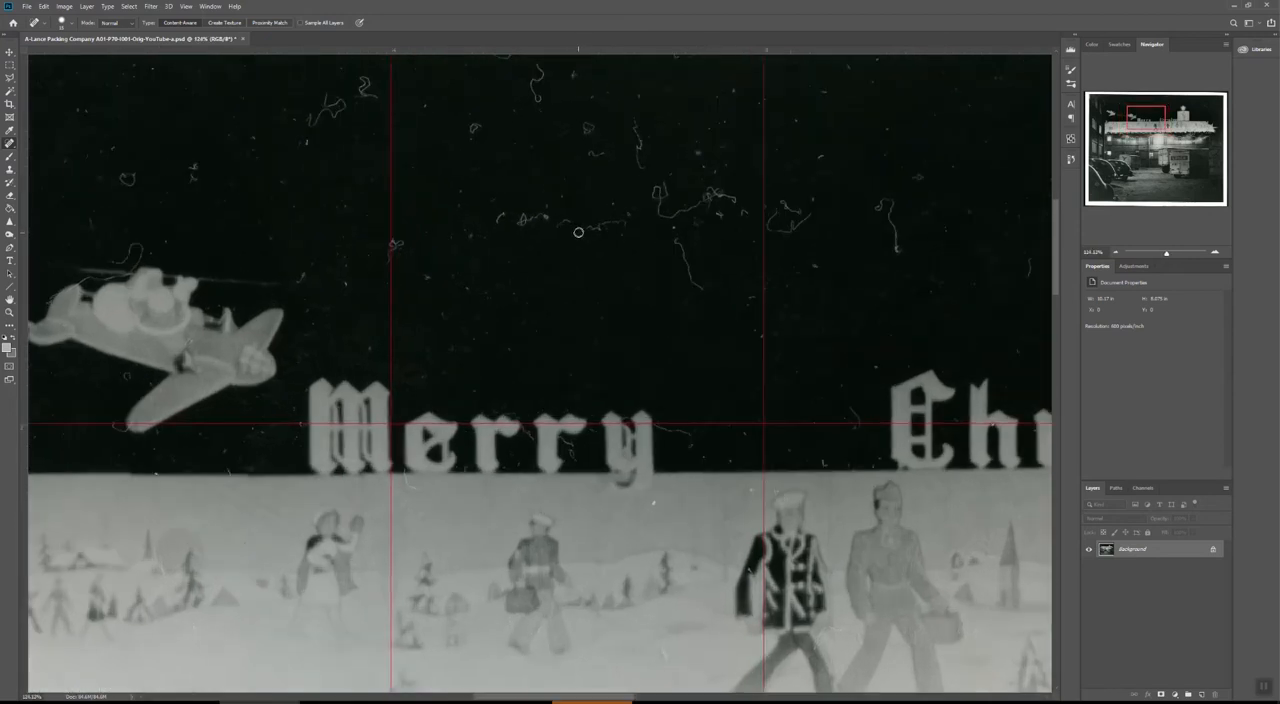
scroll(578, 232, down, 2)
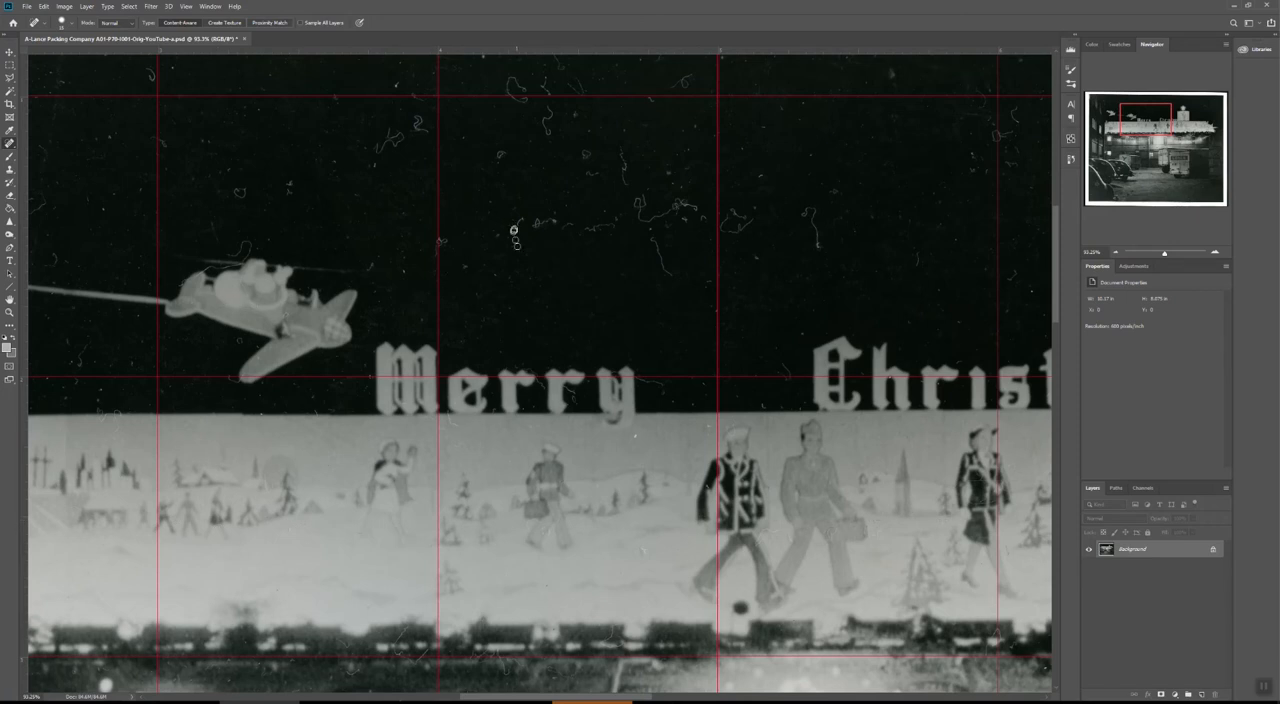
scroll(520, 247, up, 2)
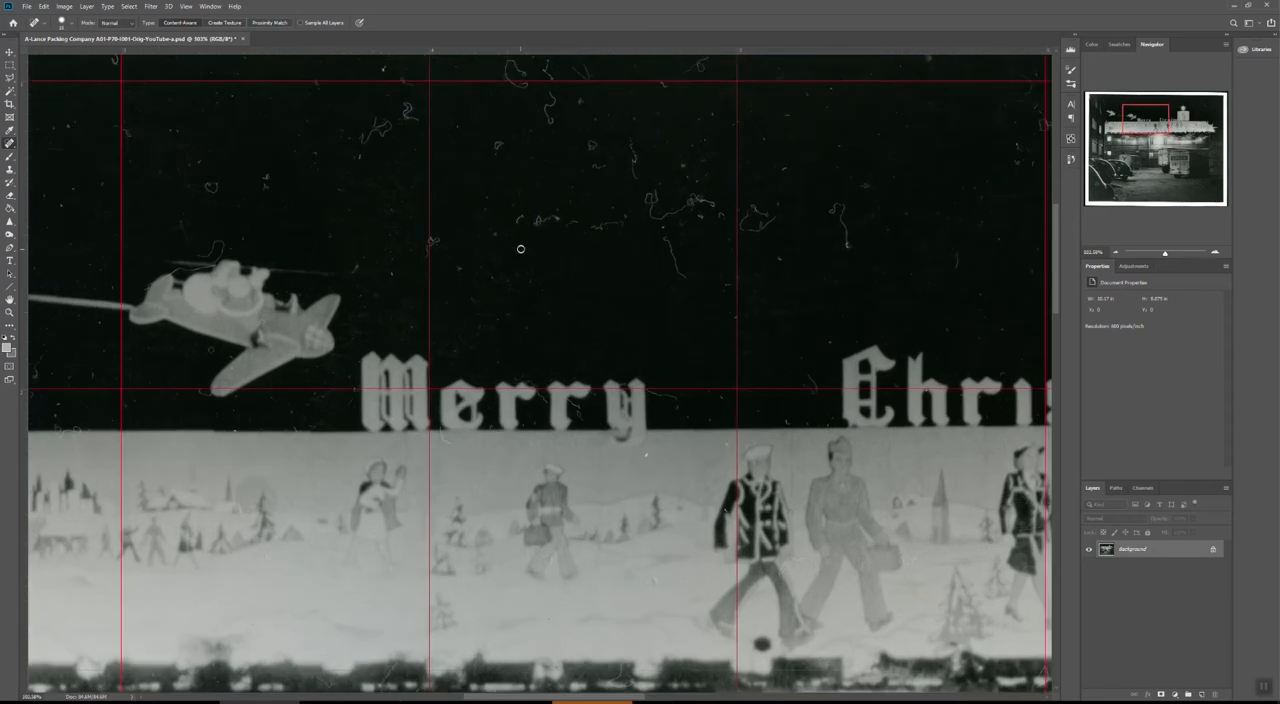
scroll(520, 247, down, 3)
scroll(521, 250, down, 1)
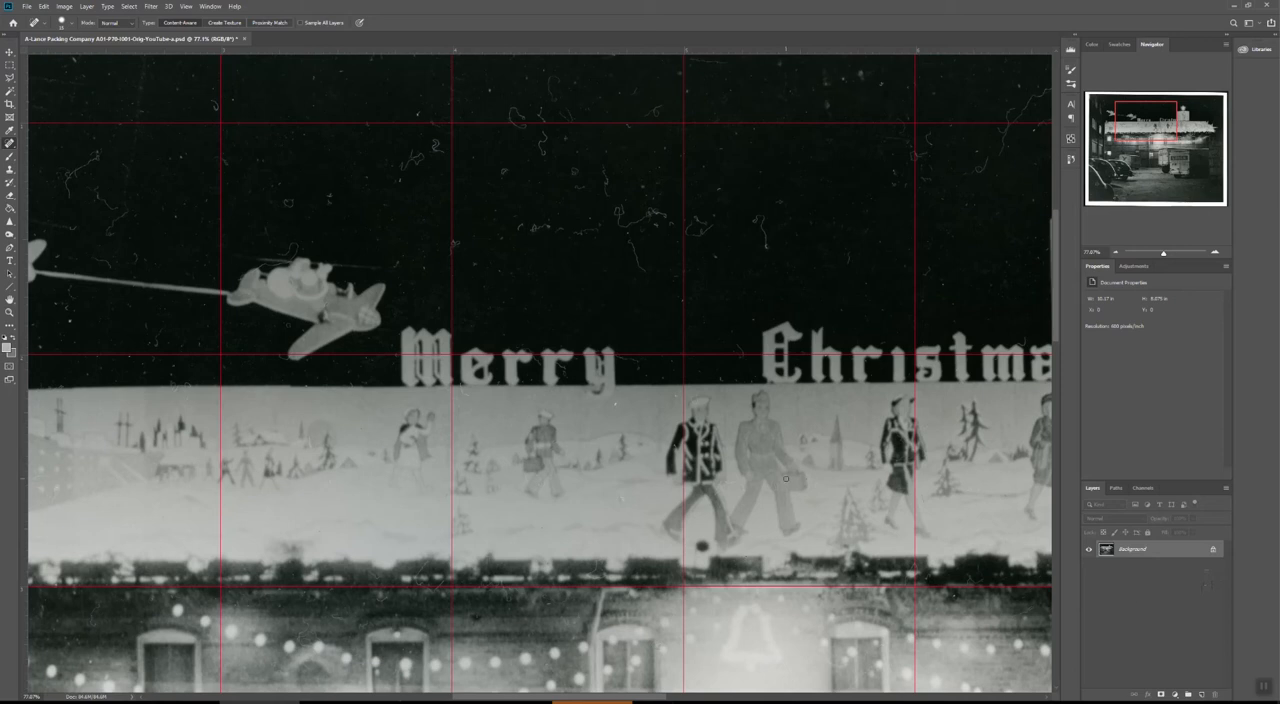
Duplicate the Background layer within the same document, keeping the name Background copy.
right_click(1175, 551)
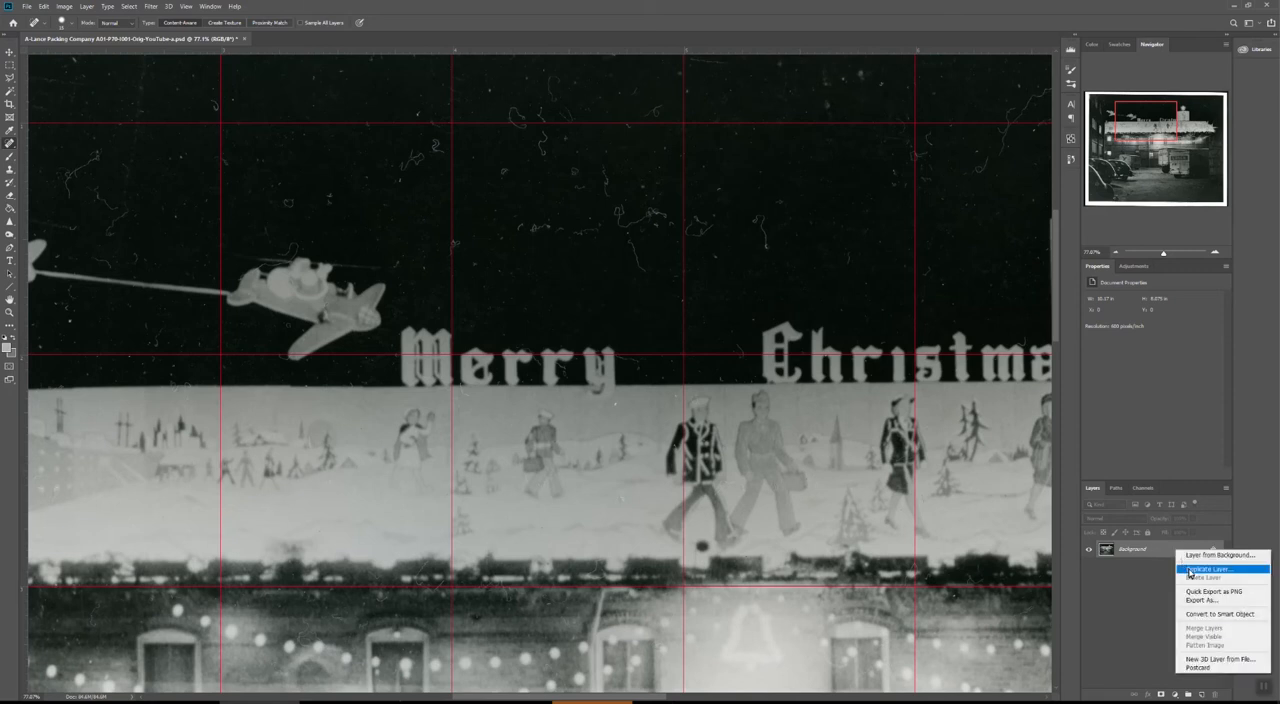
click(1189, 570)
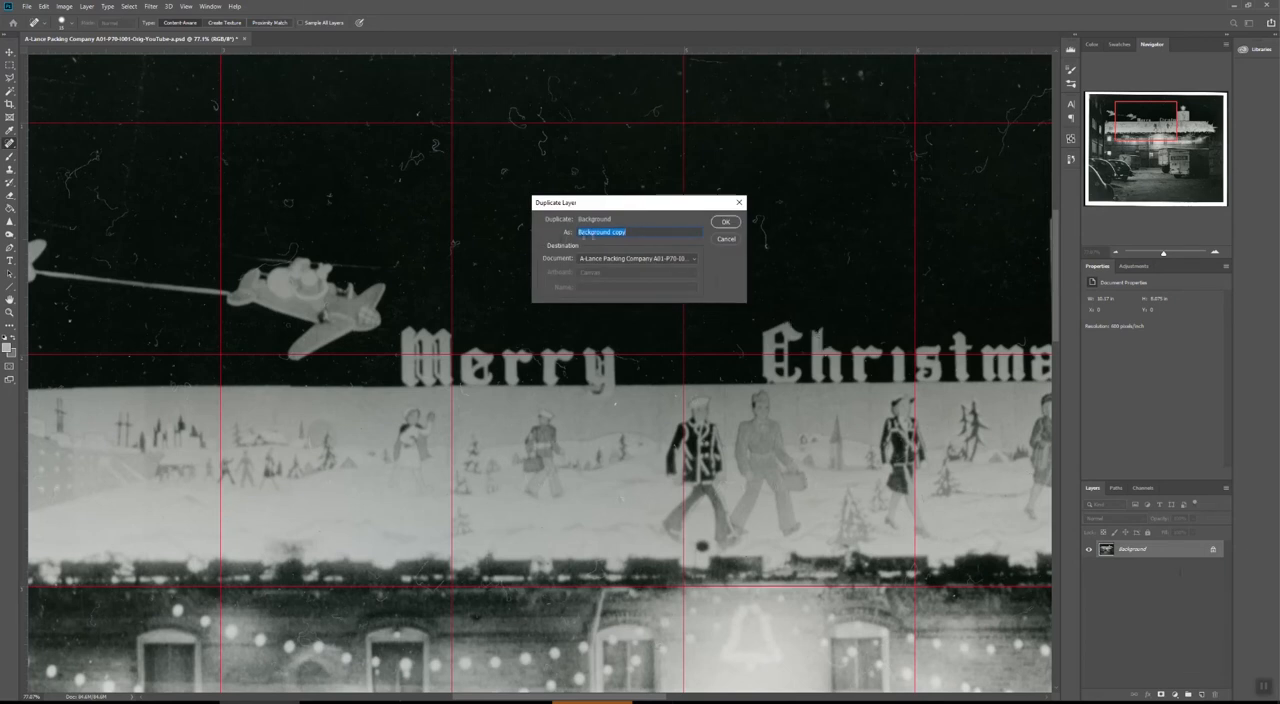
click(726, 222)
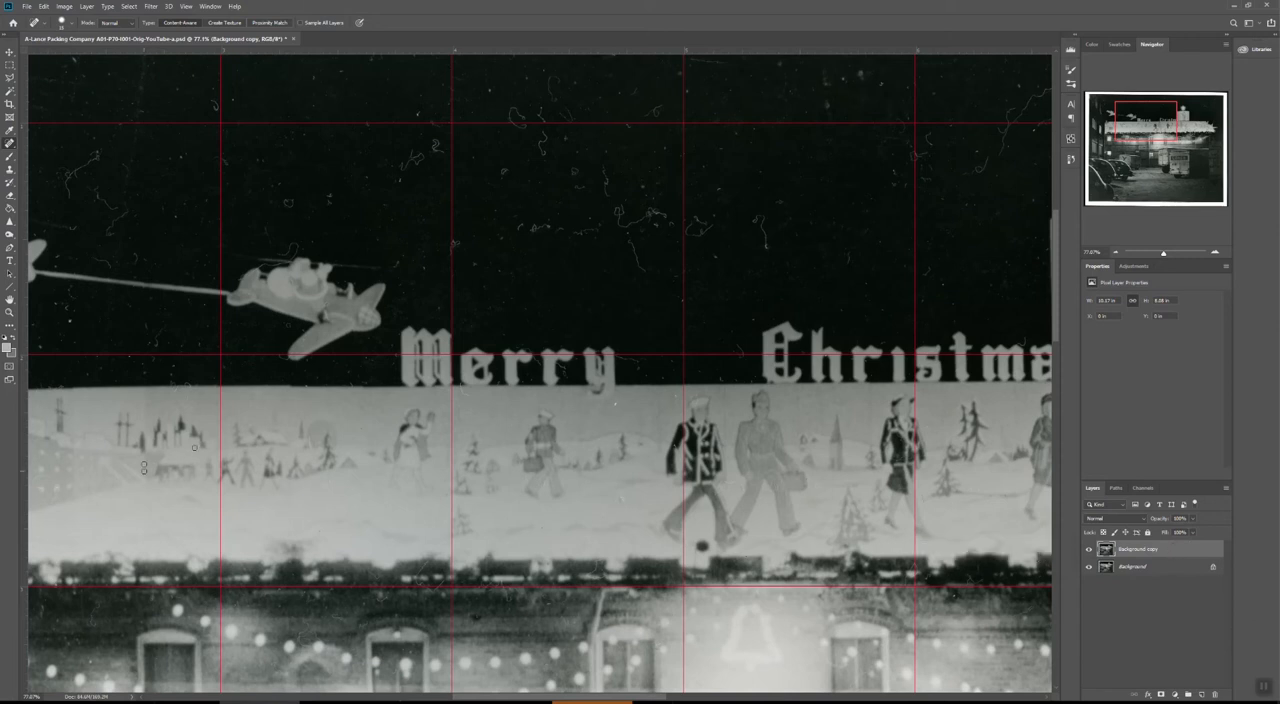
Start the Dust & Scratches filter on the duplicated layer with a radius of 2 pixels and a threshold of 0 levels.
click(150, 7)
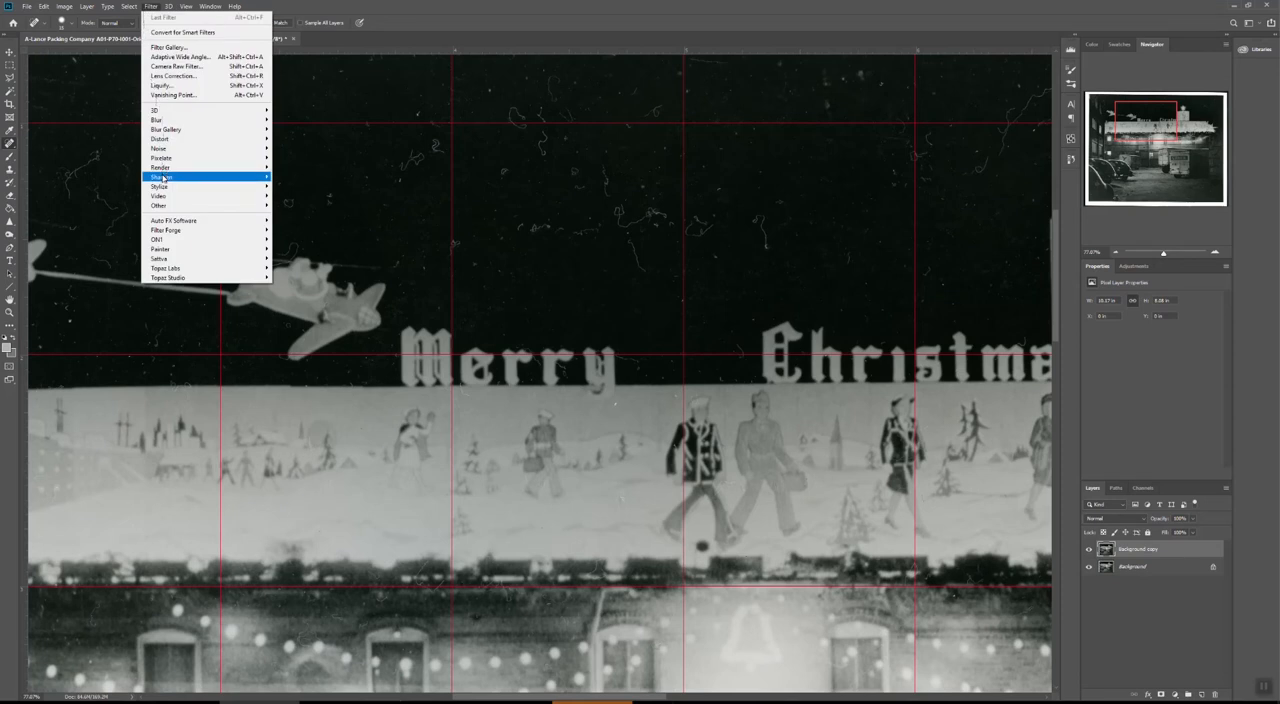
mouse_move(163, 151)
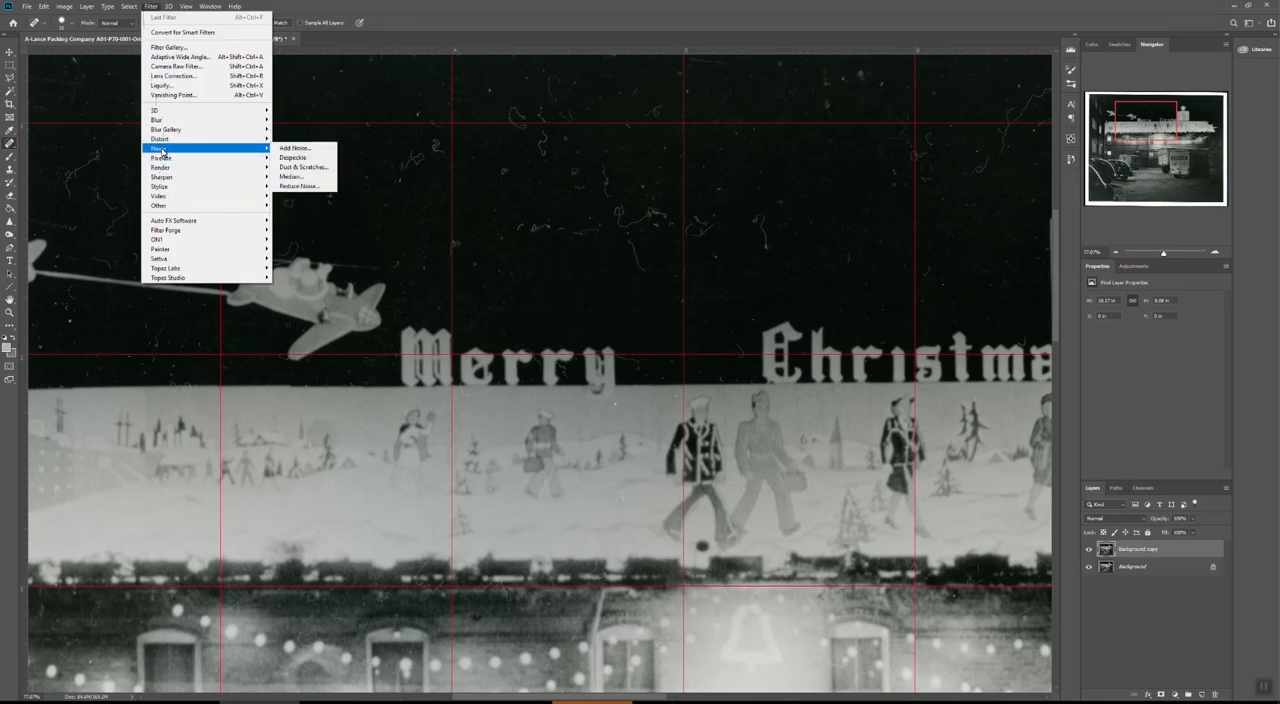
click(300, 168)
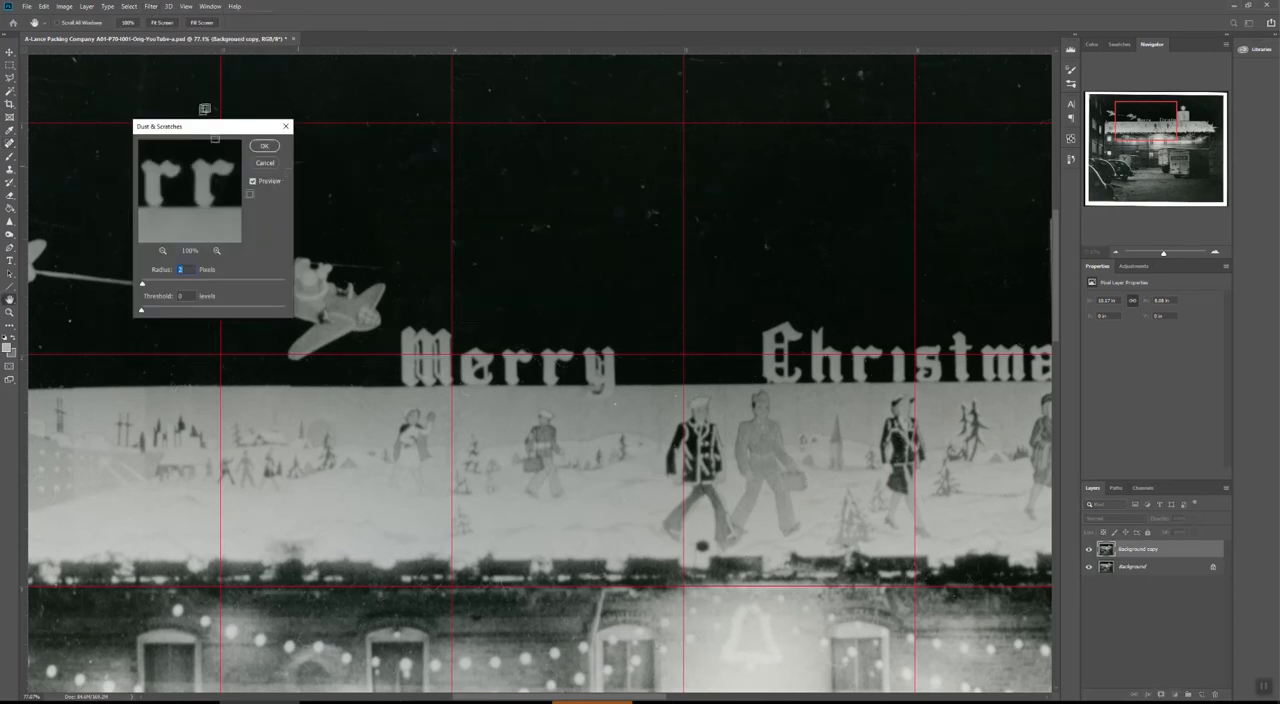
drag(211, 129, 158, 120)
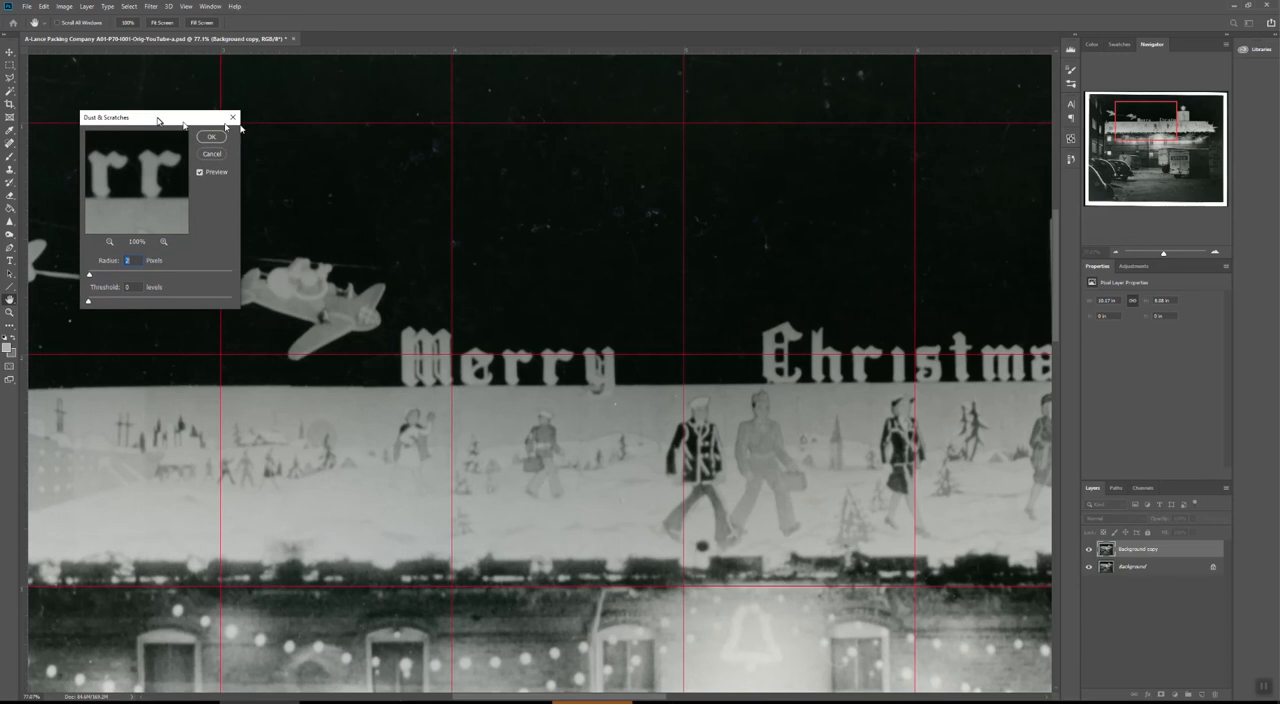
Compare the photo with and without the Dust & Scratches preview and apply the filter to the duplicated layer.
click(199, 173)
click(199, 172)
click(199, 172)
click(200, 172)
click(200, 173)
click(200, 172)
click(200, 173)
click(200, 172)
click(199, 172)
click(199, 172)
click(211, 138)
key(j)
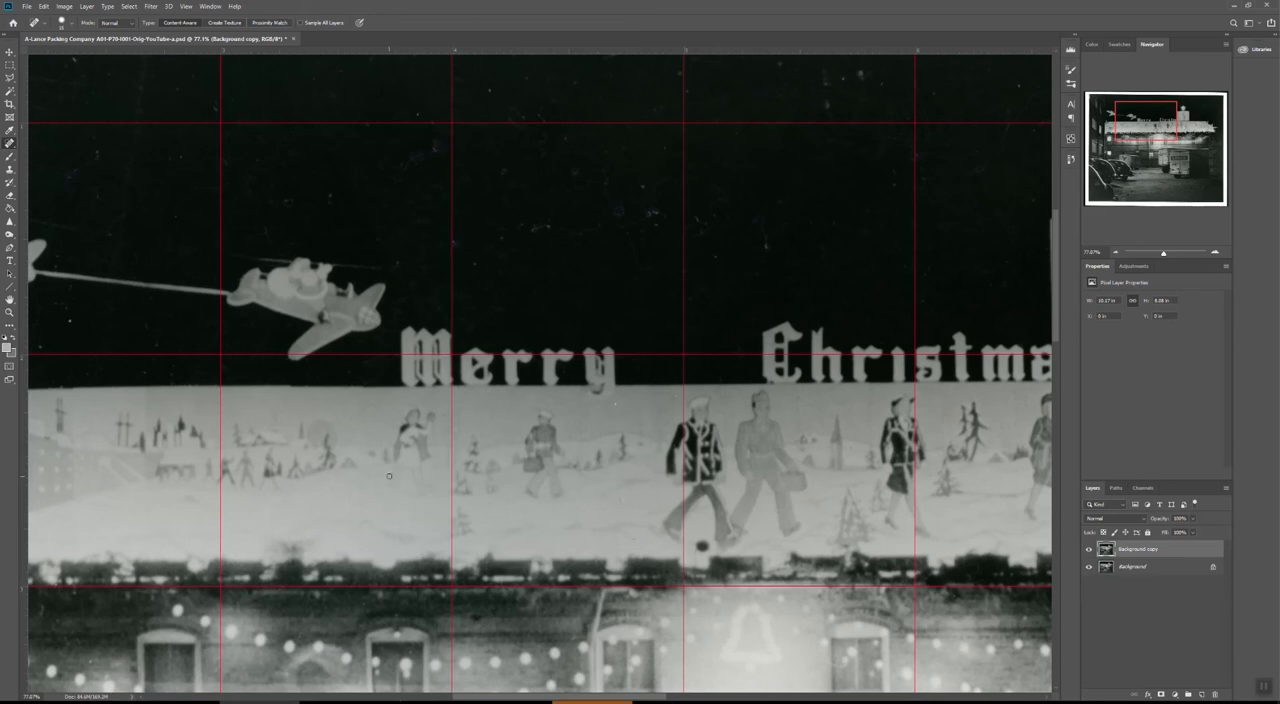
Erase the filtered layer over the head, torso and bag of the walking soldier so the sharper Background shows through.
scroll(706, 447, up, 5)
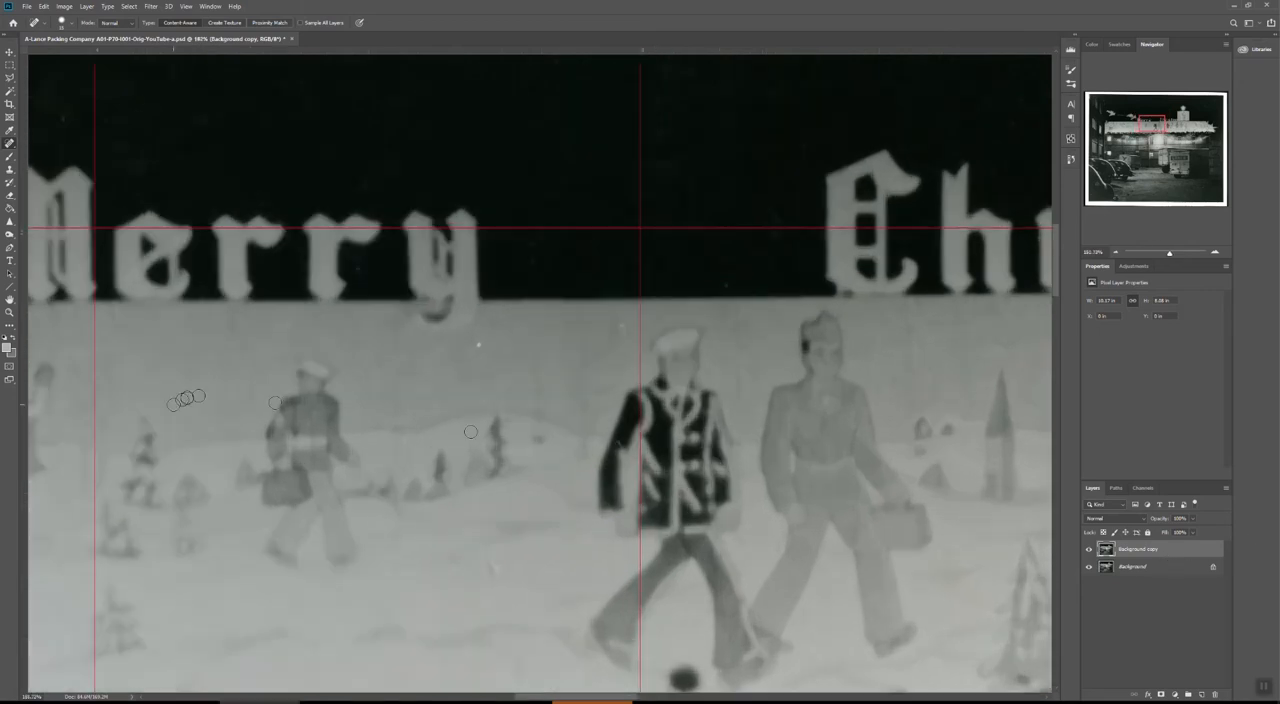
click(9, 195)
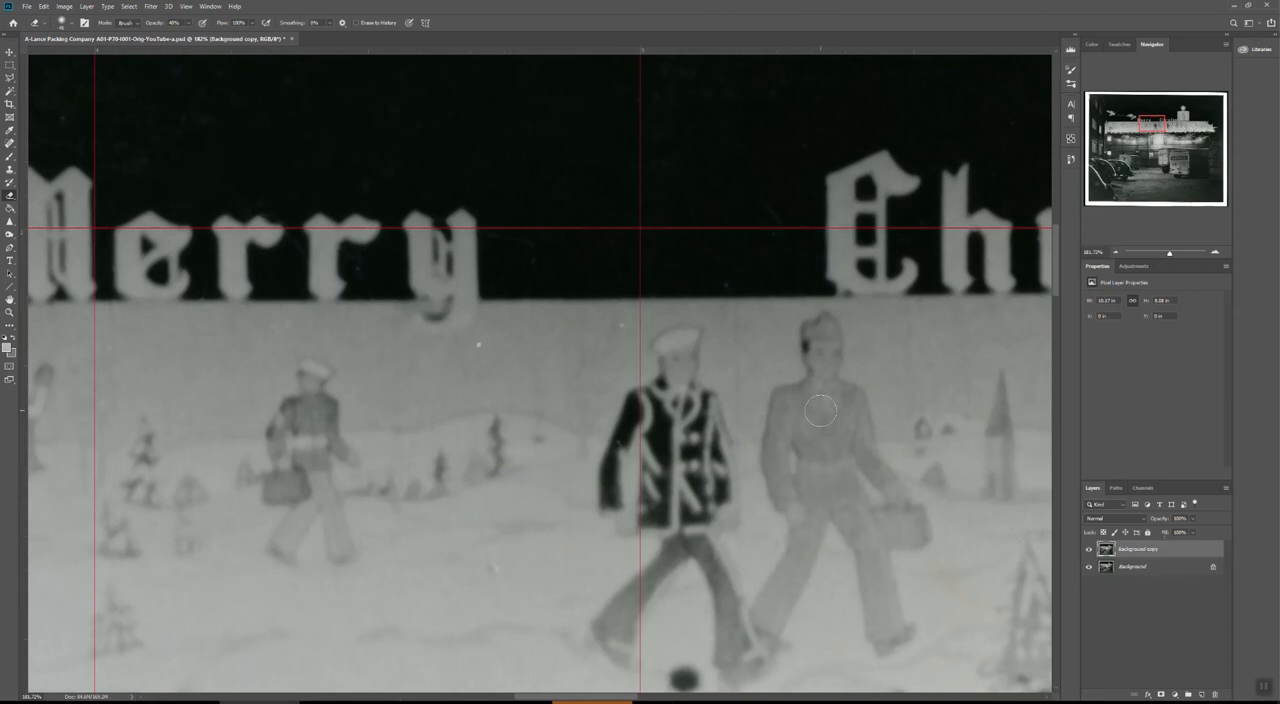
mouse_move(812, 362)
mouse_down()
mouse_move(831, 329)
mouse_move(814, 343)
mouse_move(828, 366)
mouse_move(820, 337)
mouse_move(806, 385)
mouse_move(850, 412)
mouse_move(791, 466)
mouse_move(860, 525)
mouse_move(852, 474)
mouse_up()
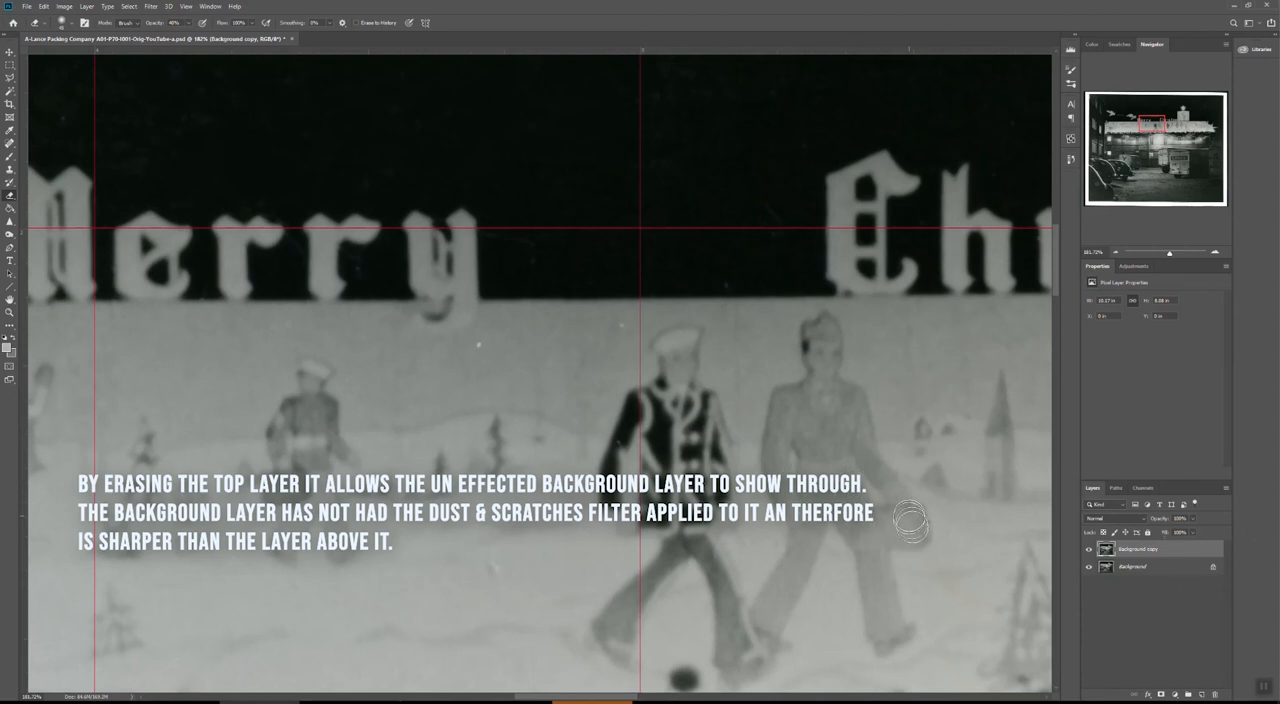
With the Background layer temporarily hidden, erase the dark-jacketed sailor's head, torso and arms from the filtered copy, and show Background again.
click(1090, 569)
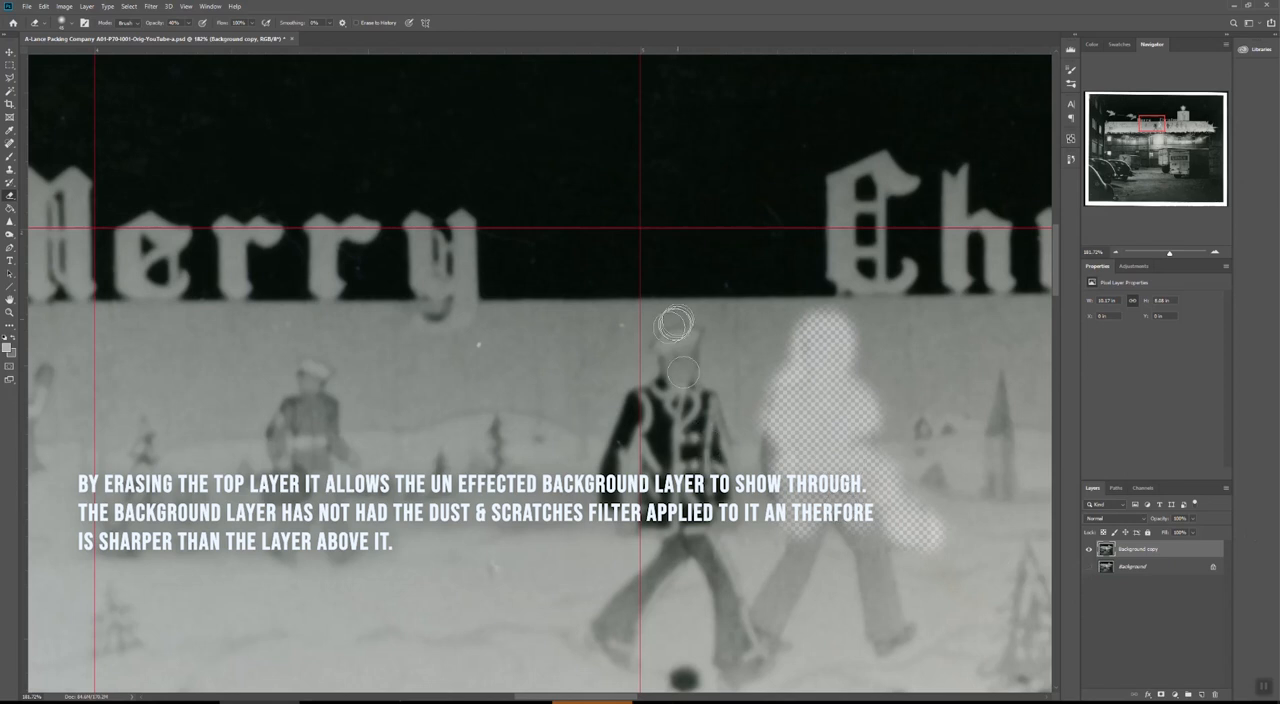
drag(1199, 545, 1165, 554)
mouse_move(695, 345)
mouse_down()
mouse_move(673, 381)
mouse_move(687, 368)
mouse_move(652, 388)
mouse_move(635, 421)
mouse_move(699, 406)
mouse_move(730, 483)
mouse_move(692, 408)
mouse_move(681, 471)
mouse_move(644, 436)
mouse_move(609, 463)
mouse_move(609, 497)
mouse_move(640, 478)
mouse_move(688, 540)
mouse_move(699, 504)
mouse_move(636, 513)
mouse_move(659, 471)
mouse_move(687, 483)
mouse_move(684, 401)
mouse_move(680, 516)
mouse_move(777, 550)
mouse_move(705, 533)
mouse_move(704, 422)
mouse_move(669, 343)
mouse_move(652, 418)
mouse_move(646, 388)
mouse_move(632, 403)
mouse_move(618, 513)
mouse_move(636, 439)
mouse_move(644, 496)
mouse_move(690, 481)
mouse_move(690, 423)
mouse_move(720, 440)
mouse_up()
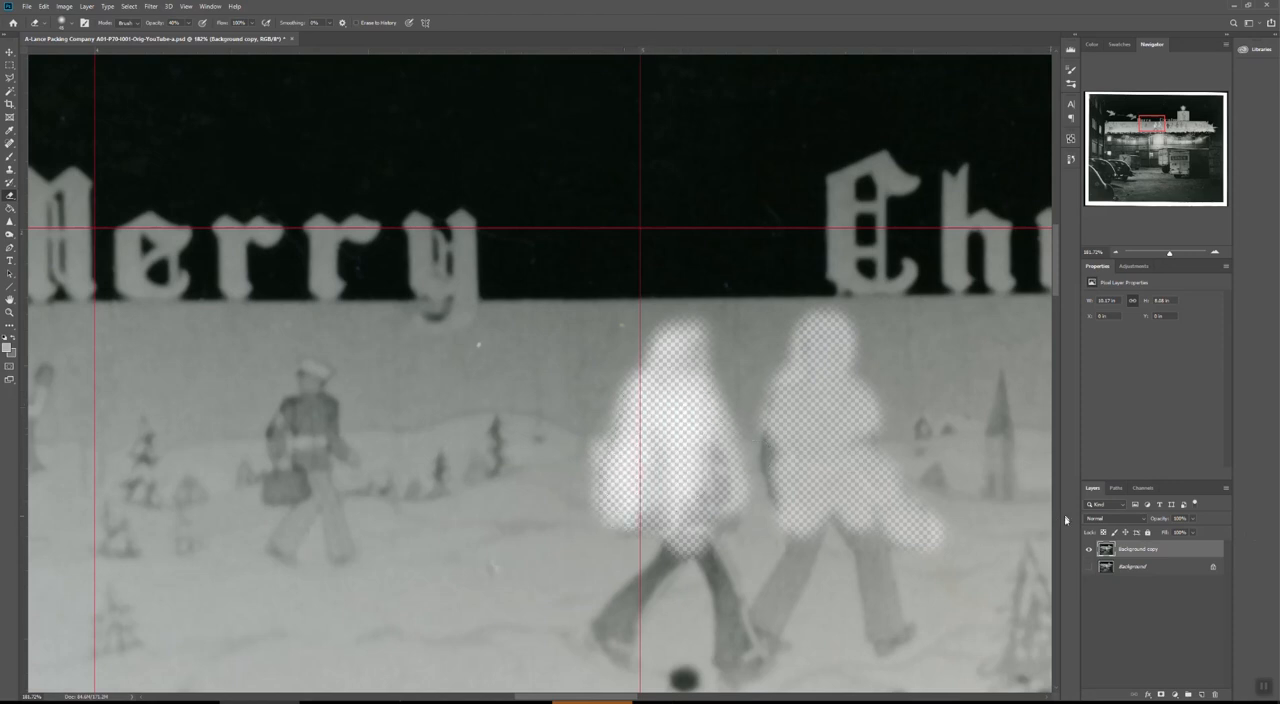
click(1089, 567)
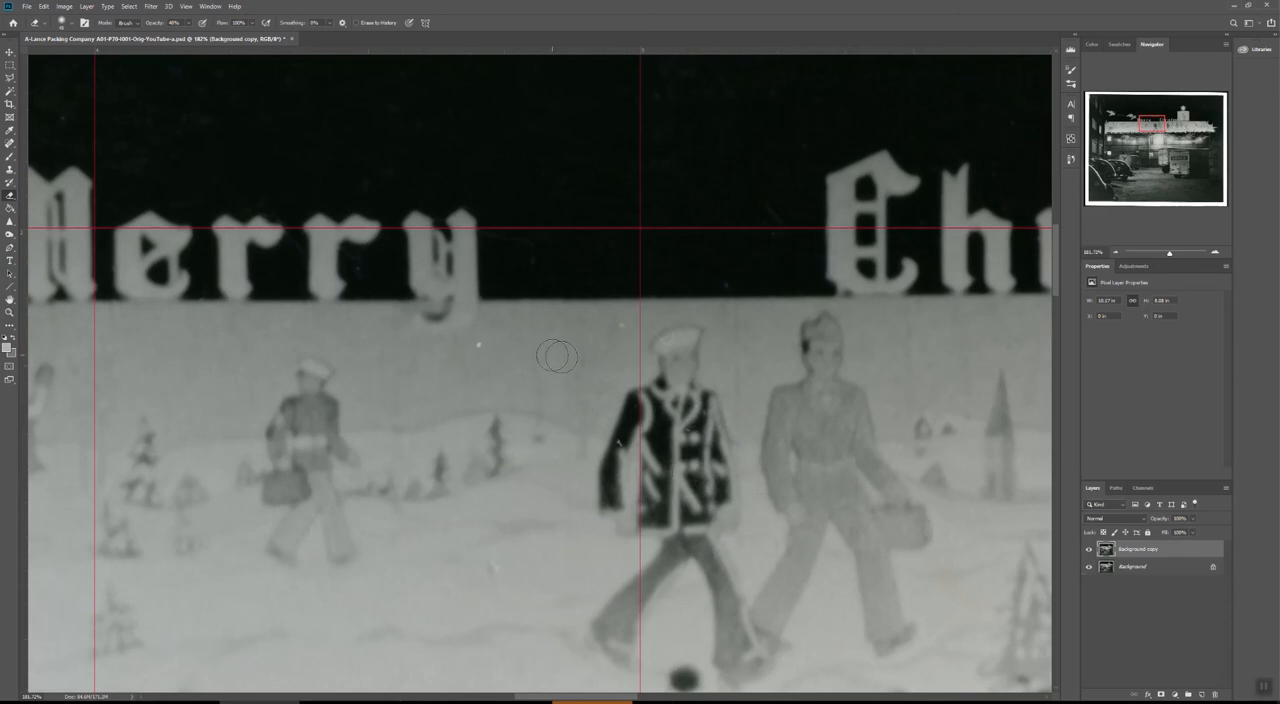
scroll(544, 364, down, 3)
scroll(542, 362, down, 3)
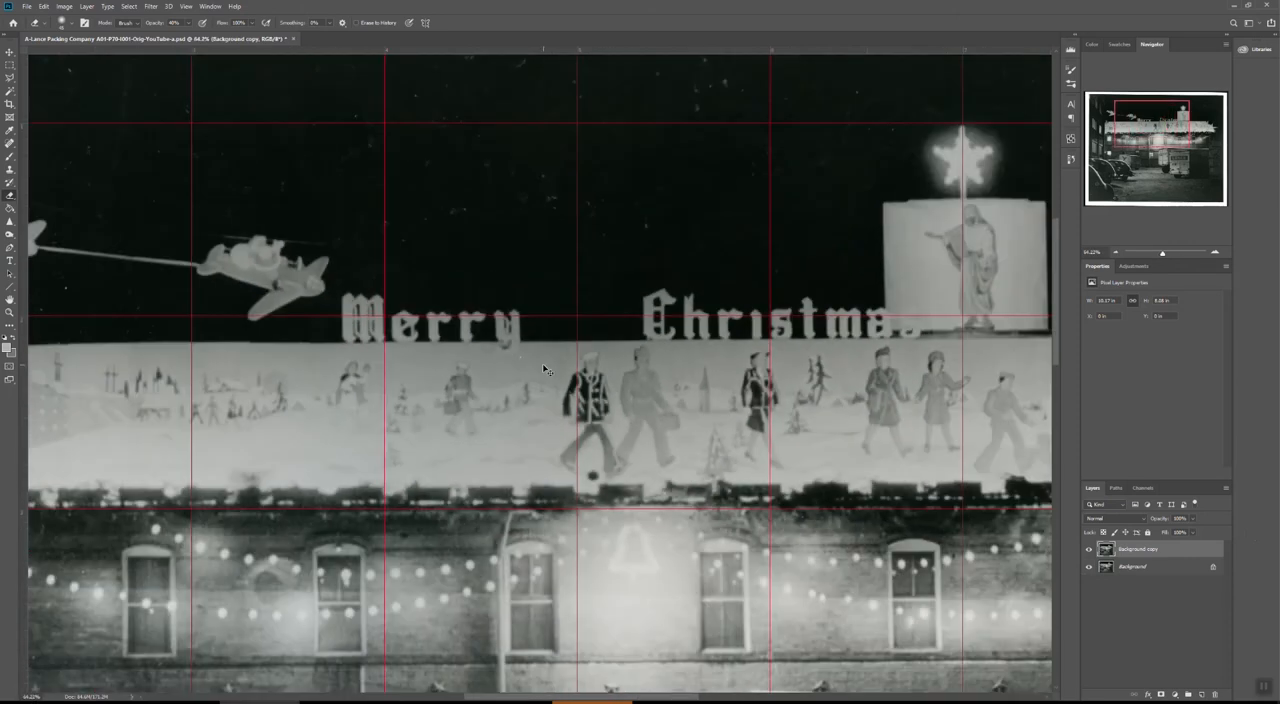
scroll(541, 367, down, 1)
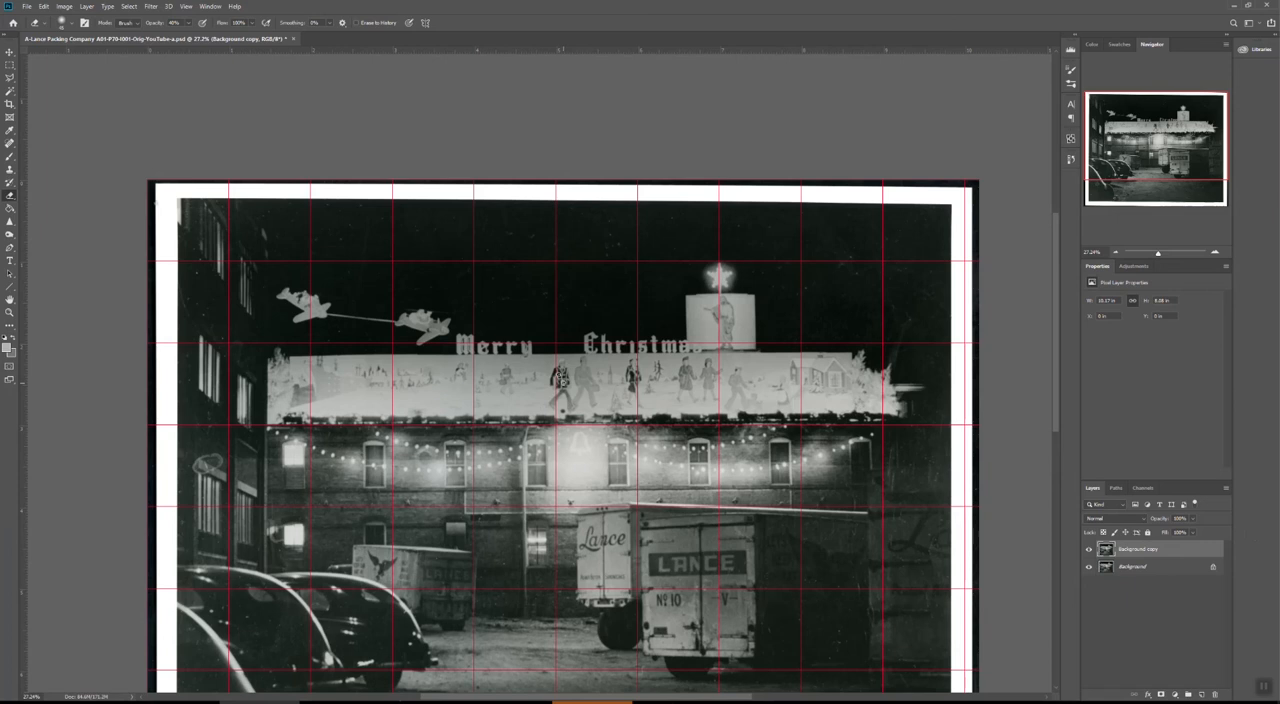
click(1175, 570)
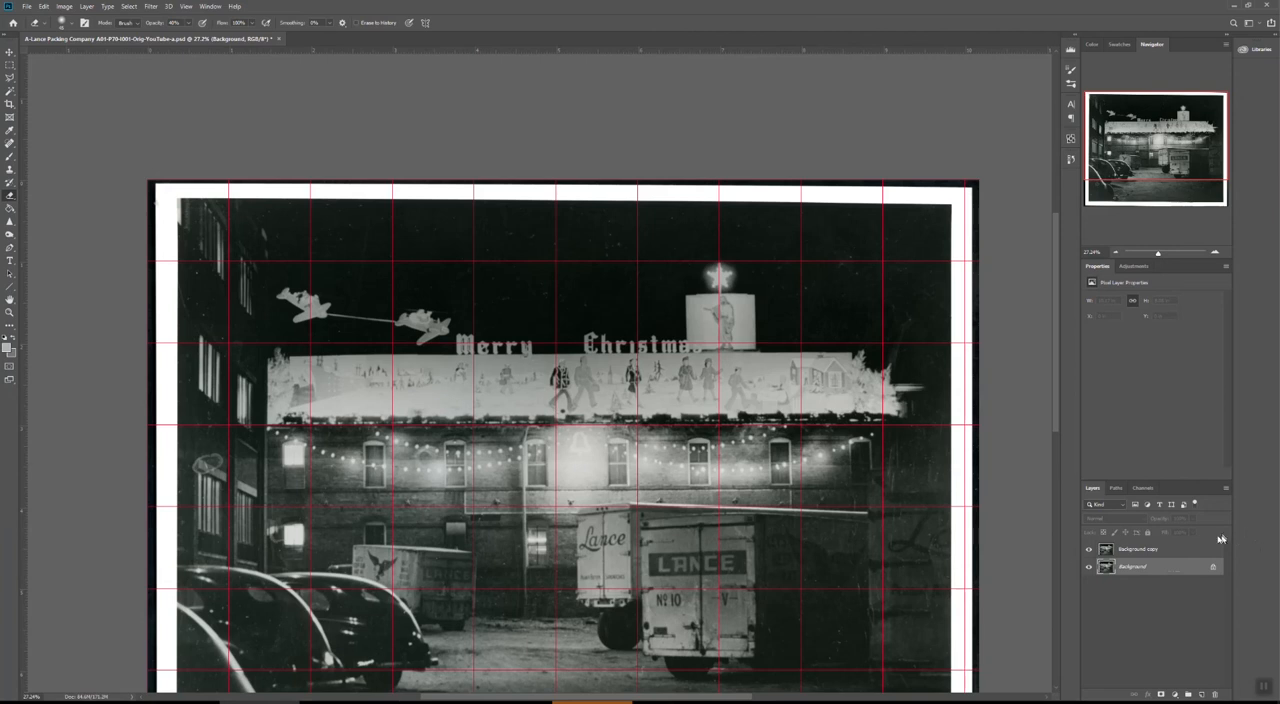
click(1177, 553)
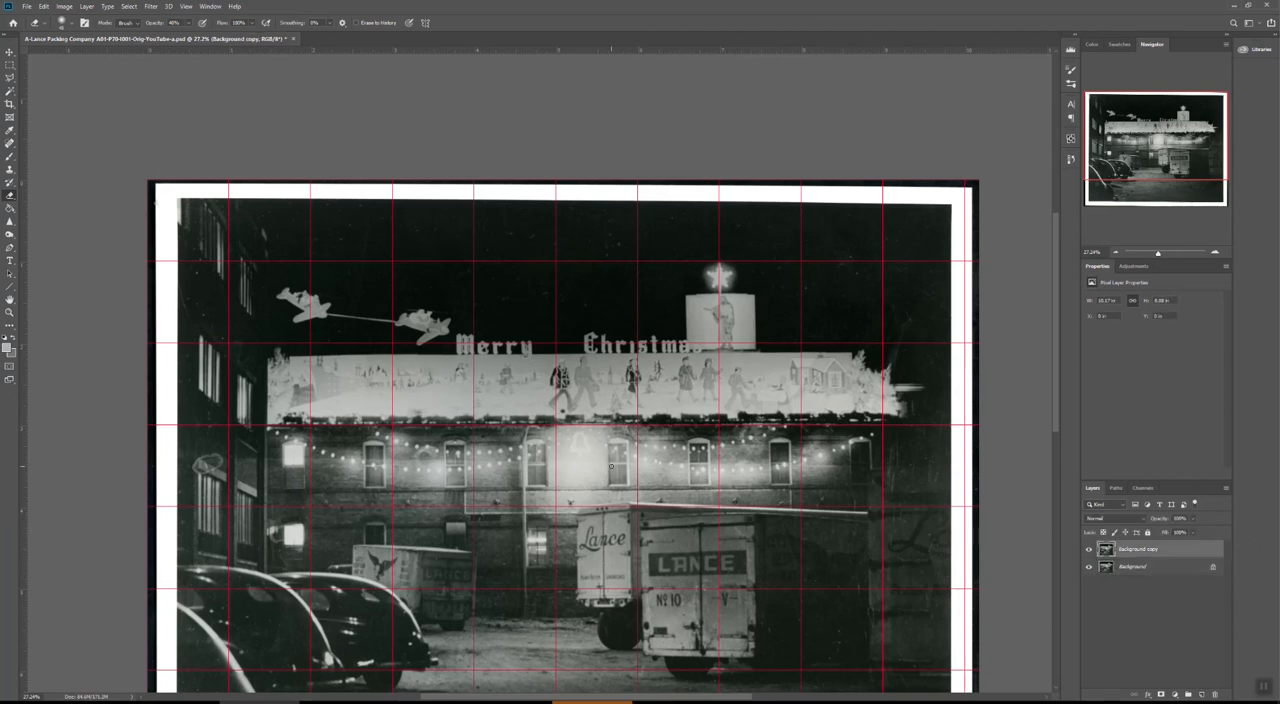
scroll(594, 470, down, 4)
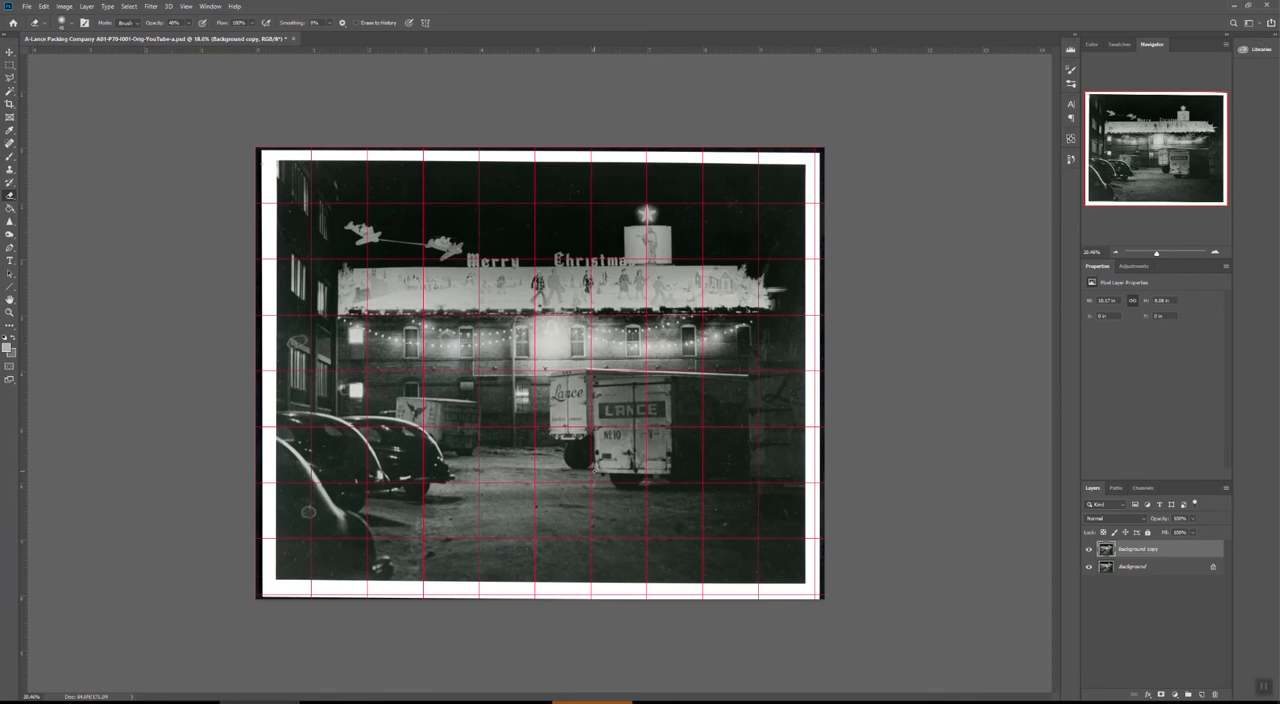
scroll(594, 470, up, 4)
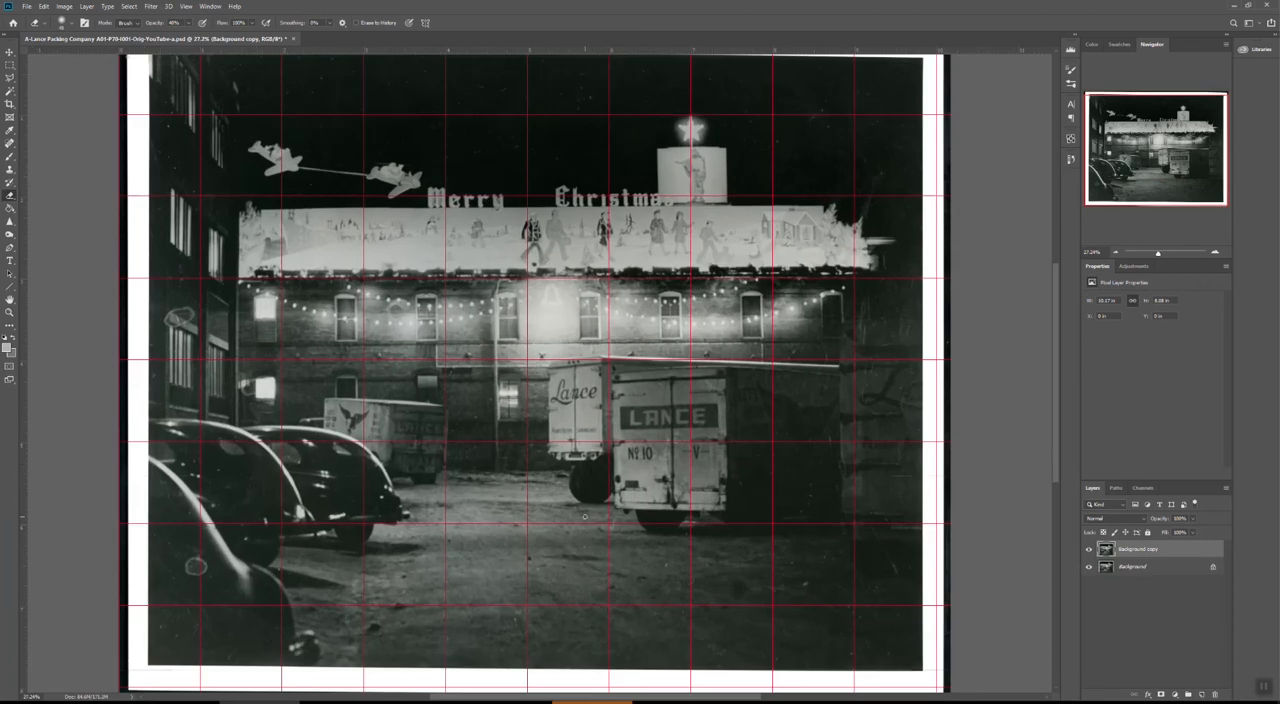